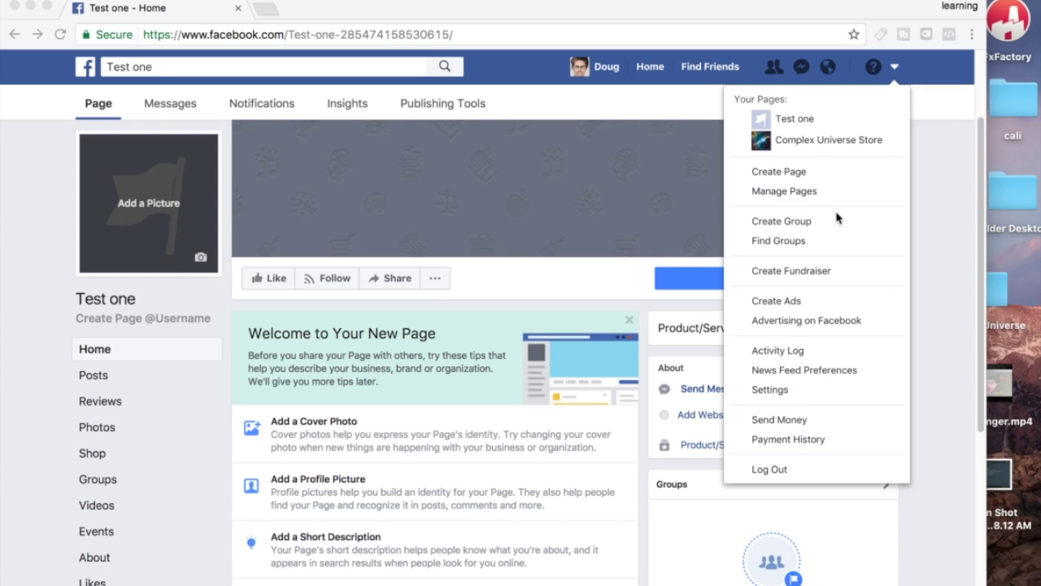
Step: Start creating an ad and choose Conversions as the campaign's marketing objective
{"action": "left_click", "coordinate": [791, 304]}
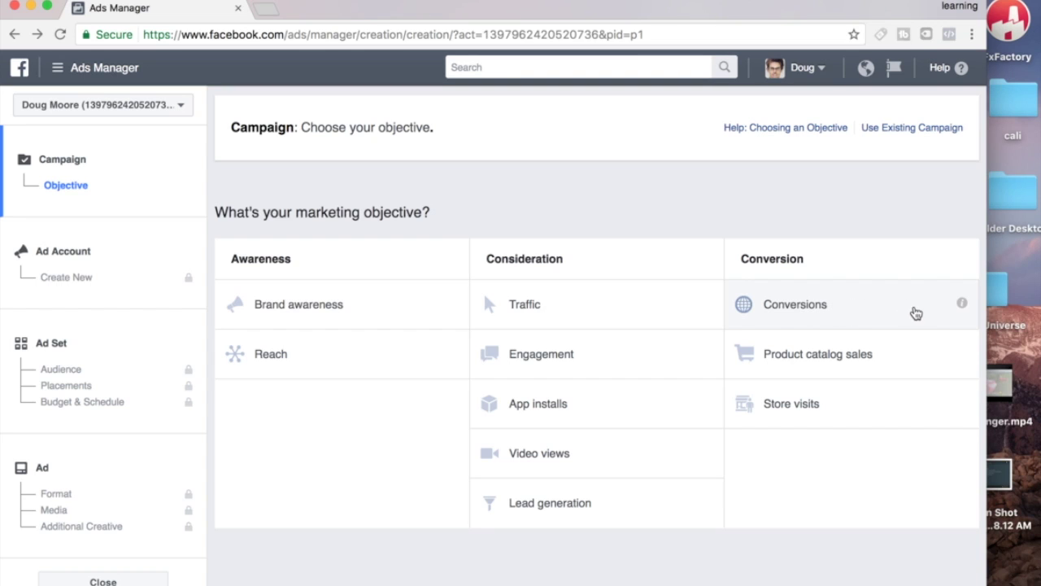
{"action": "left_click", "coordinate": [778, 317]}
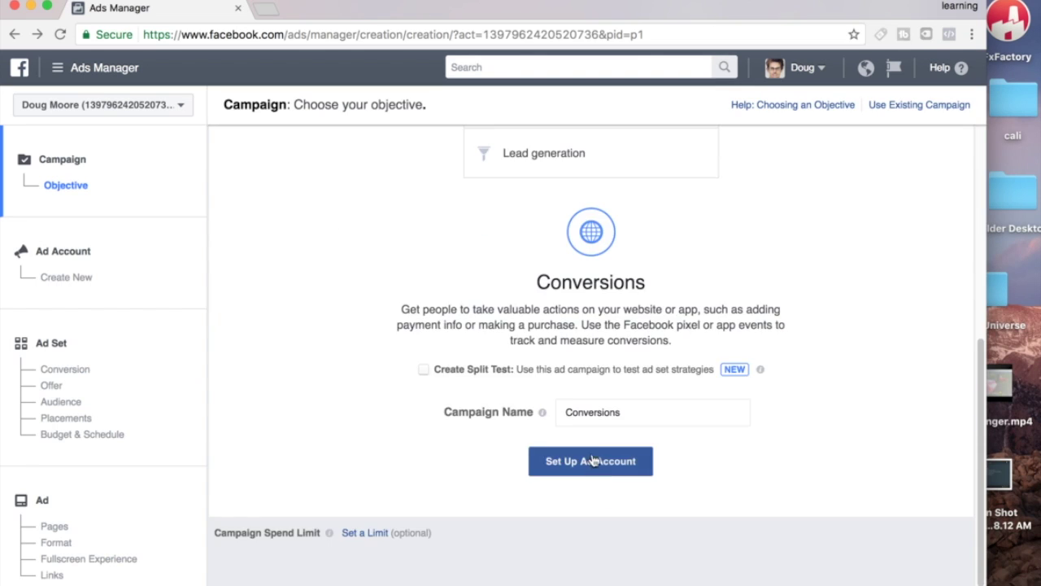
Step: Replace the default campaign name with "iphone cas" and continue to the ad account setup
{"action": "left_click", "coordinate": [619, 413]}
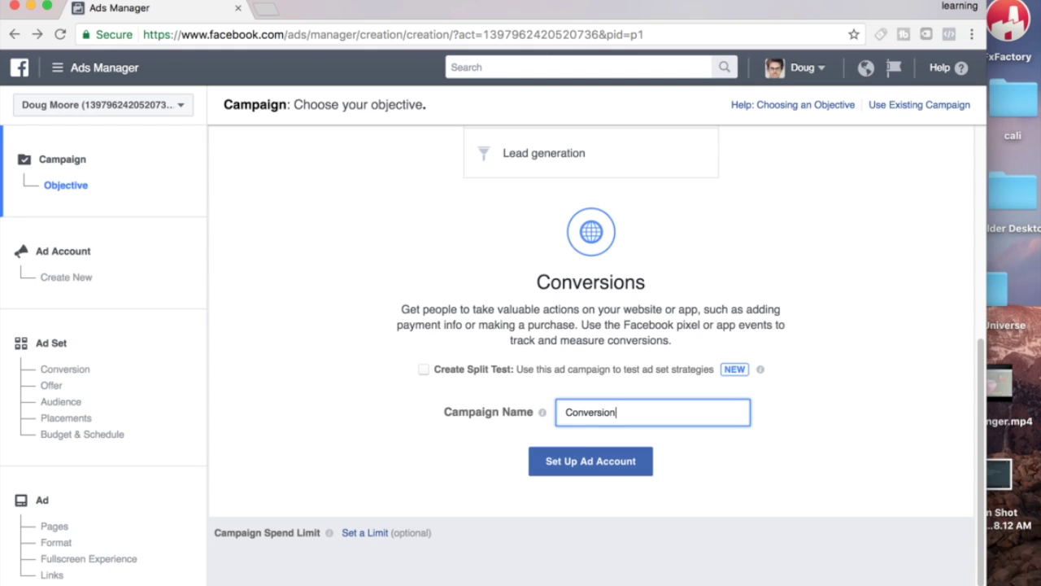
{"action": "key", "text": "BackSpace"}
{"action": "key", "text": "BackSpace"}
{"action": "key", "text": "BackSpace"}
{"action": "key", "text": "BackSpace"}
{"action": "type", "text": "iphone cas"}
{"action": "left_click", "coordinate": [585, 469]}
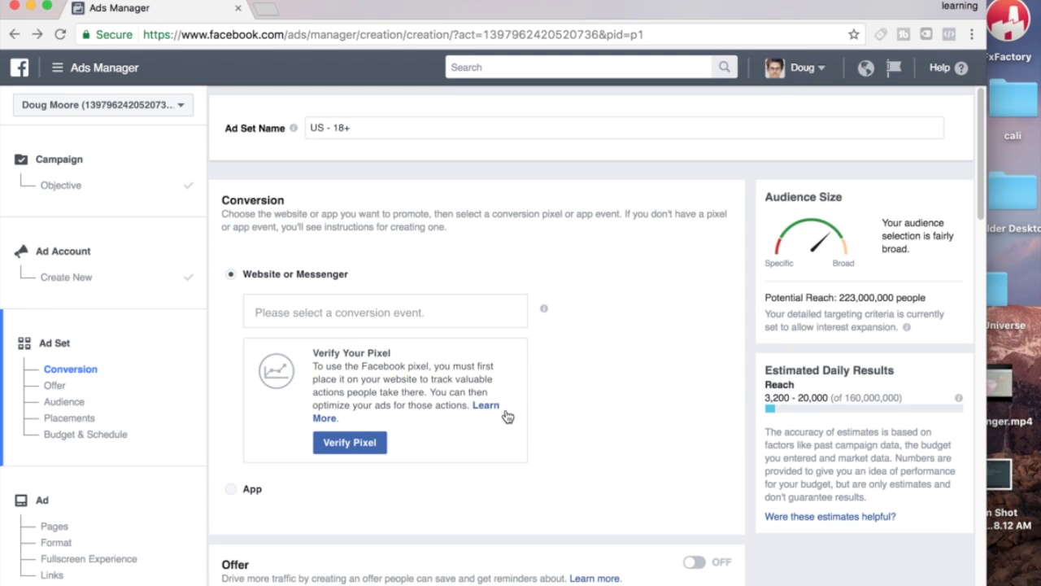
Step: Set the ad set's website conversion event to Add To Cart
{"action": "left_click", "coordinate": [441, 311]}
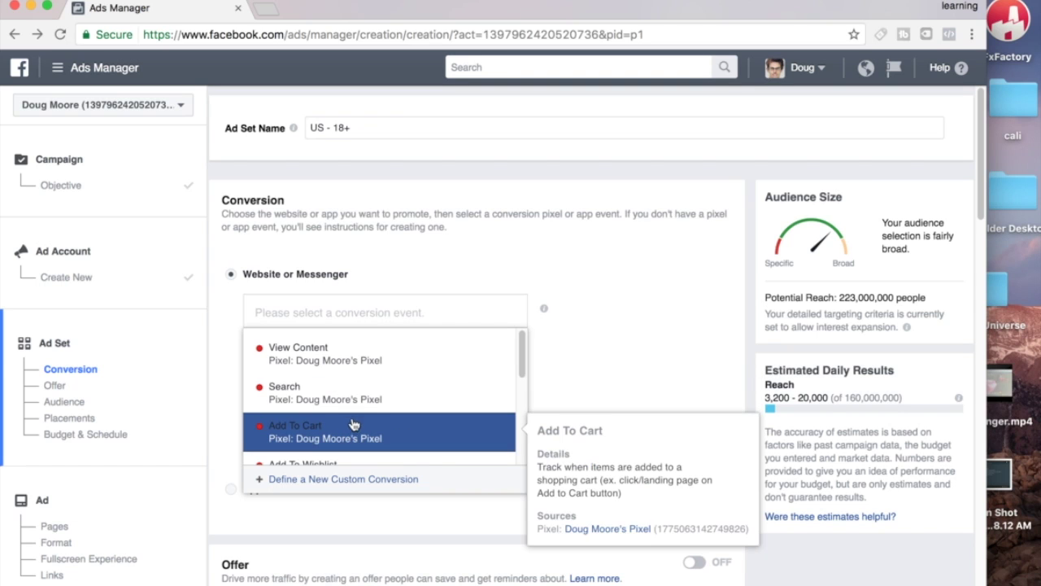
{"action": "scroll", "coordinate": [356, 425], "scroll_direction": "down", "scroll_amount": 3}
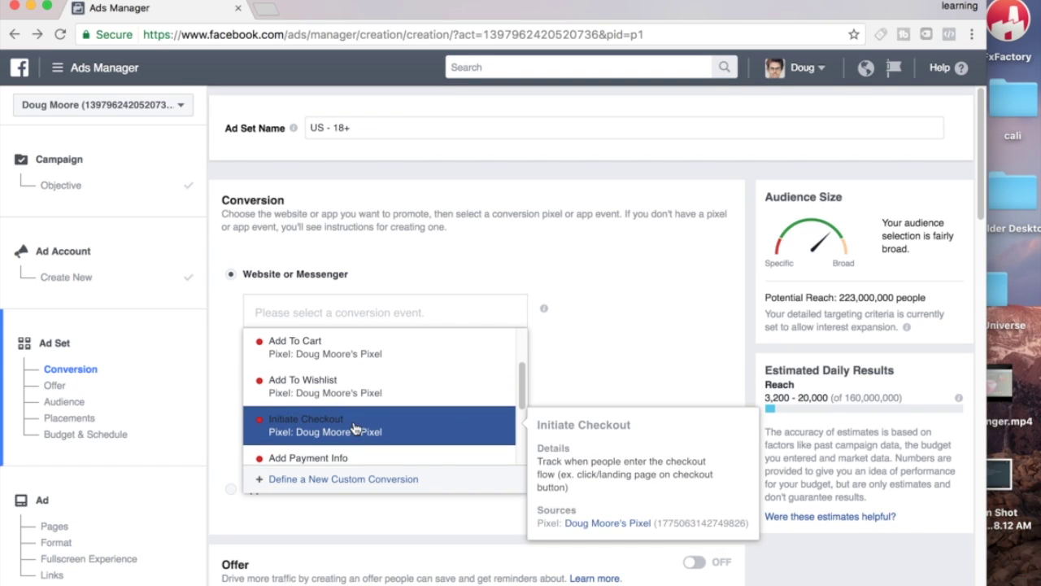
{"action": "scroll", "coordinate": [358, 424], "scroll_direction": "up", "scroll_amount": 1}
{"action": "scroll", "coordinate": [356, 423], "scroll_direction": "up", "scroll_amount": 1}
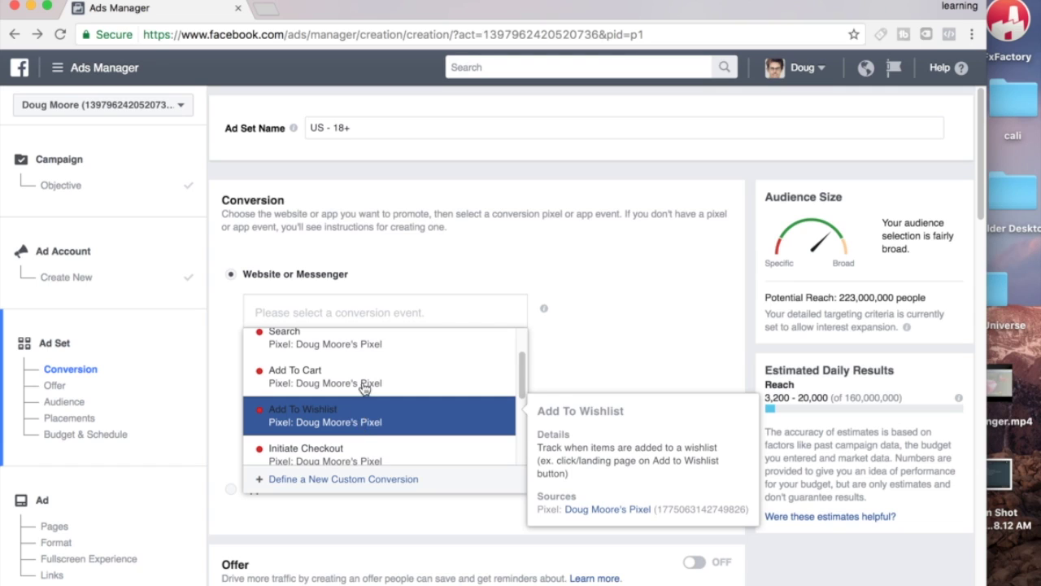
{"action": "left_click", "coordinate": [362, 391]}
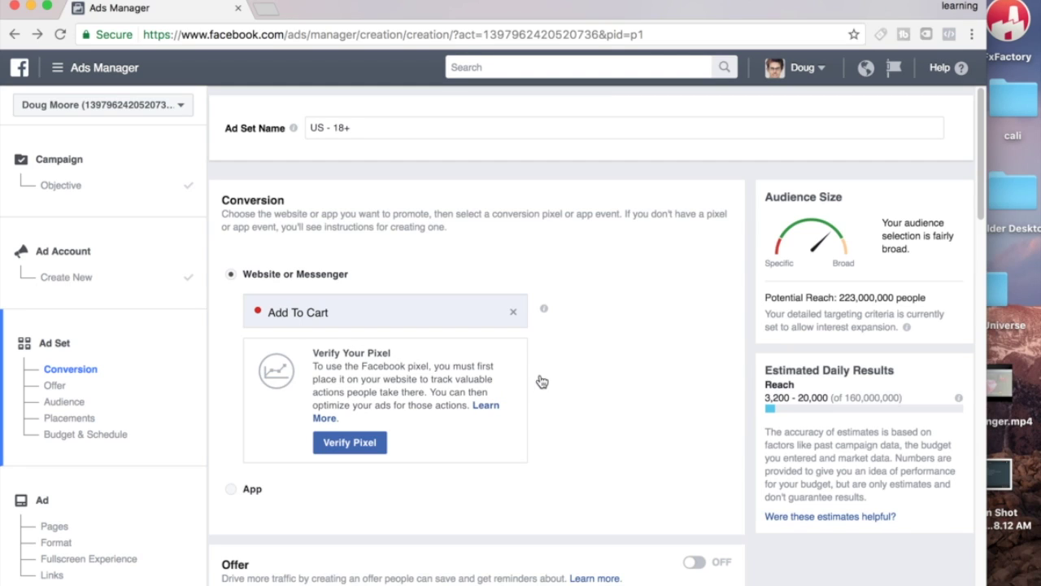
Step: Go to the ad set's Audience section and dismiss the backup reminder notification
{"action": "scroll", "coordinate": [537, 382], "scroll_direction": "down", "scroll_amount": 3}
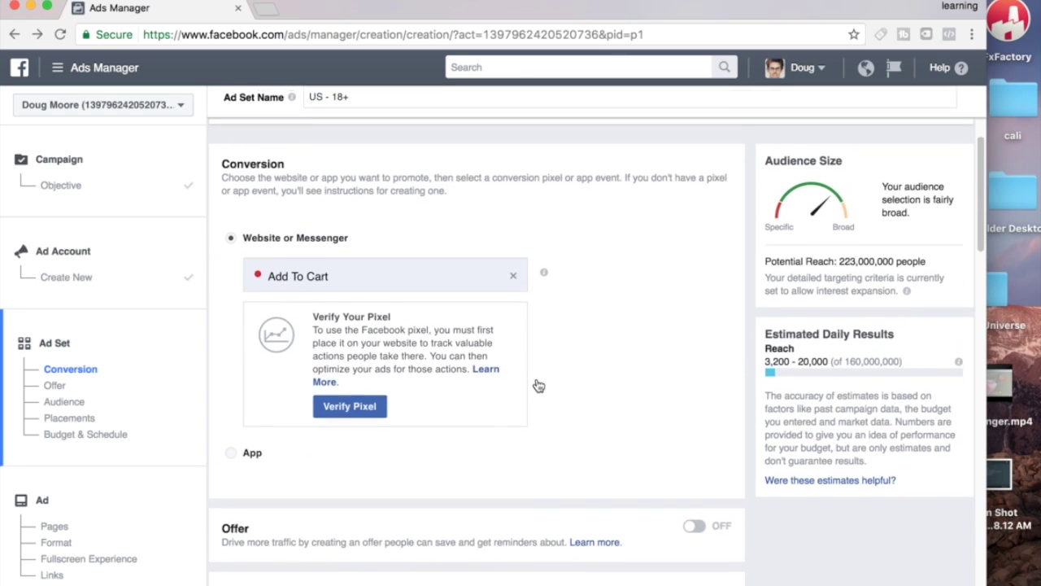
{"action": "scroll", "coordinate": [537, 382], "scroll_direction": "down", "scroll_amount": 5}
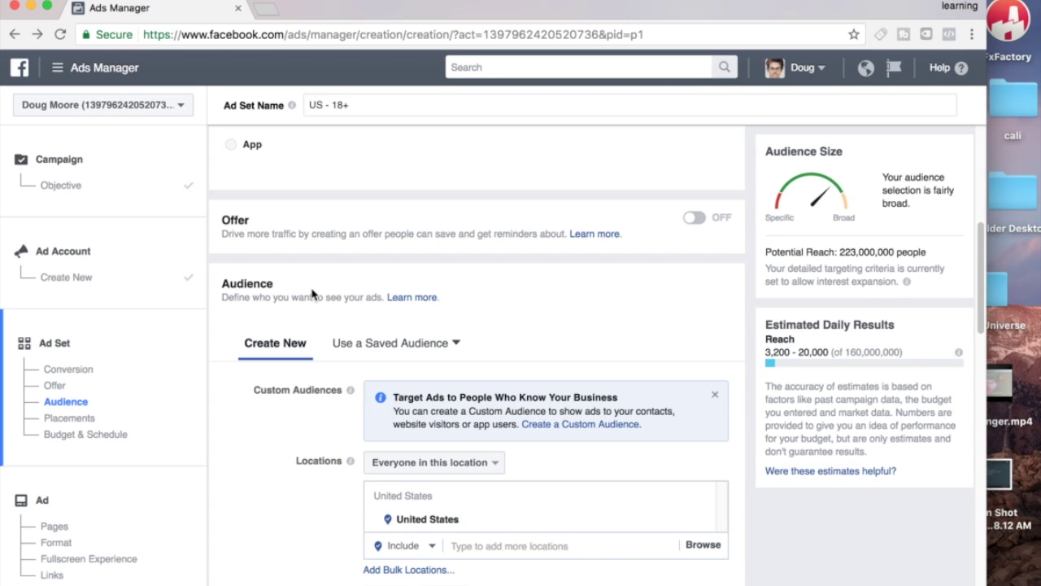
{"action": "scroll", "coordinate": [312, 293], "scroll_direction": "down", "scroll_amount": 2}
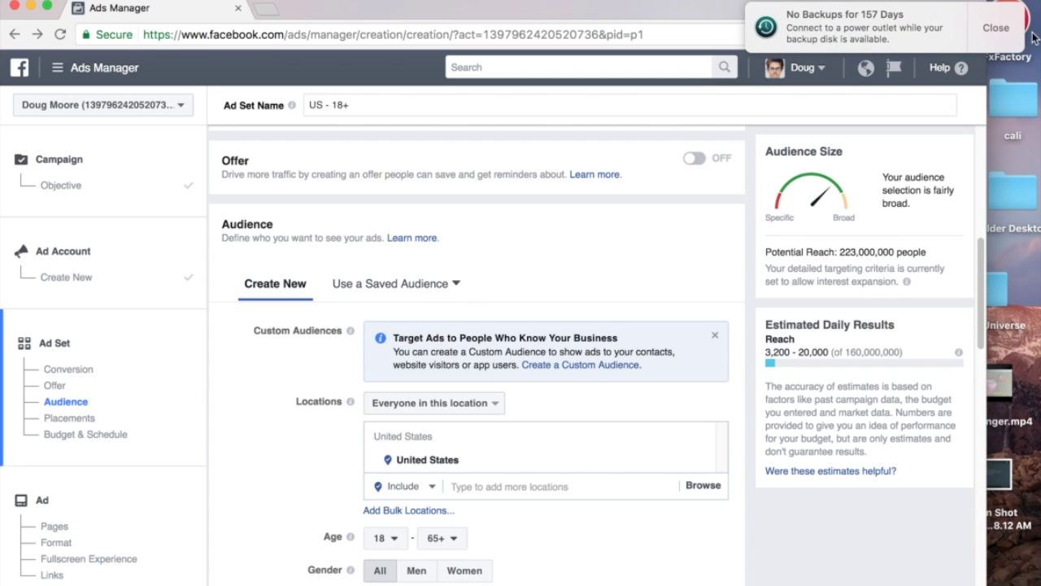
{"action": "left_click", "coordinate": [996, 27]}
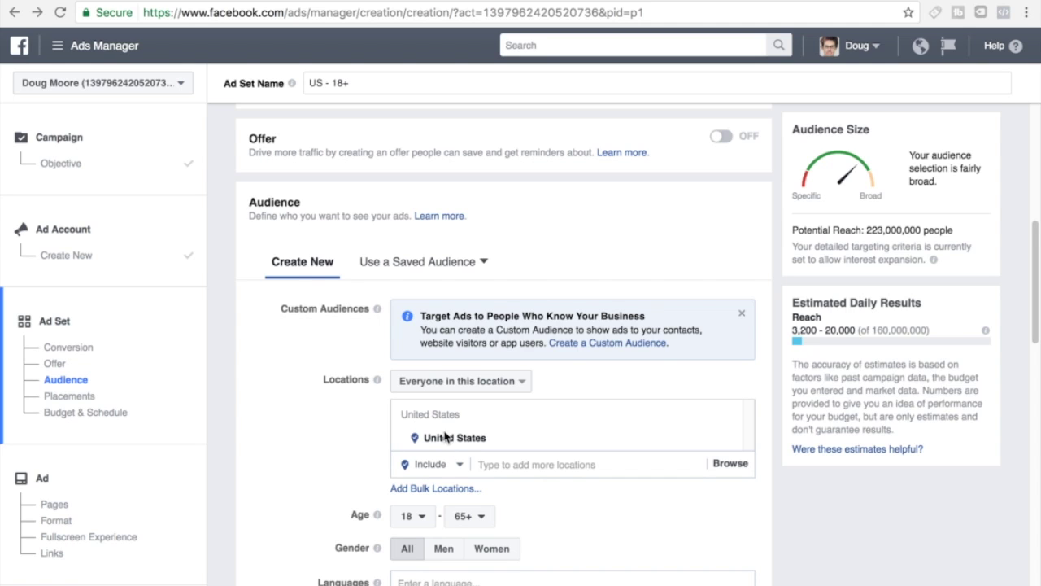
Step: Add the IPhone interest to the audience's detailed targeting
{"action": "scroll", "coordinate": [447, 437], "scroll_direction": "down", "scroll_amount": 2}
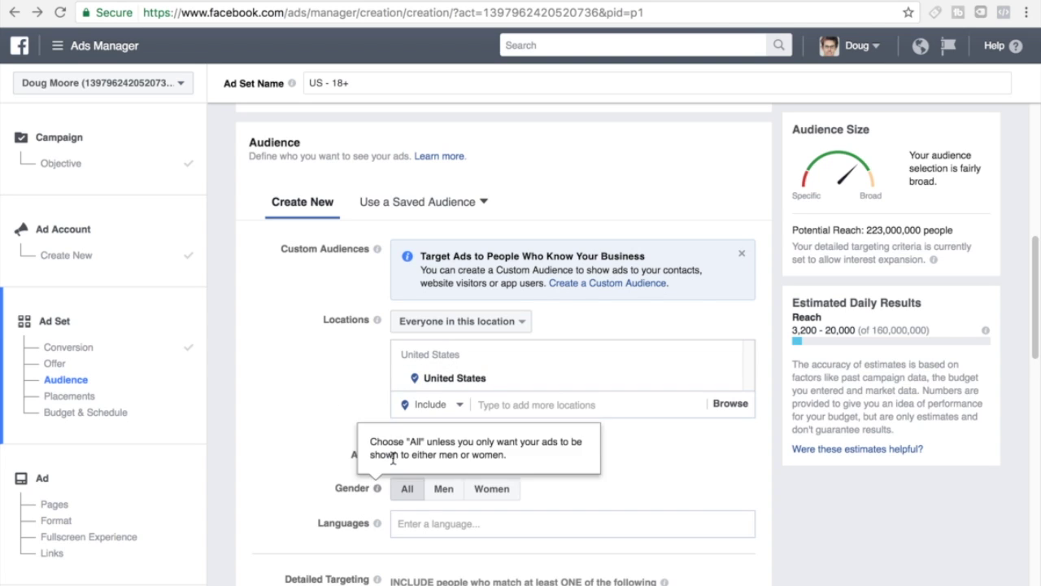
{"action": "scroll", "coordinate": [382, 563], "scroll_direction": "down", "scroll_amount": 3}
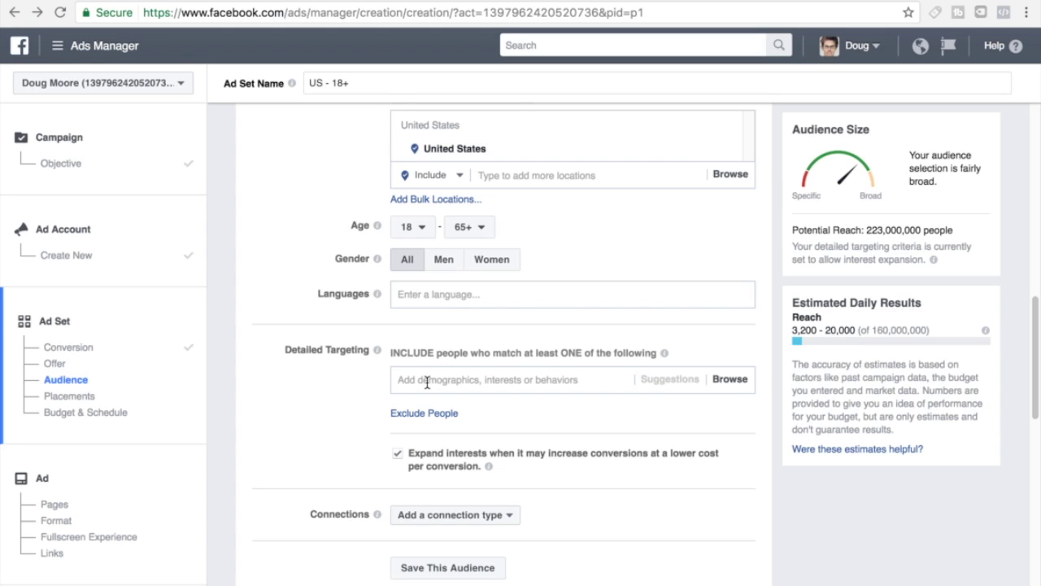
{"action": "right_click", "coordinate": [452, 373]}
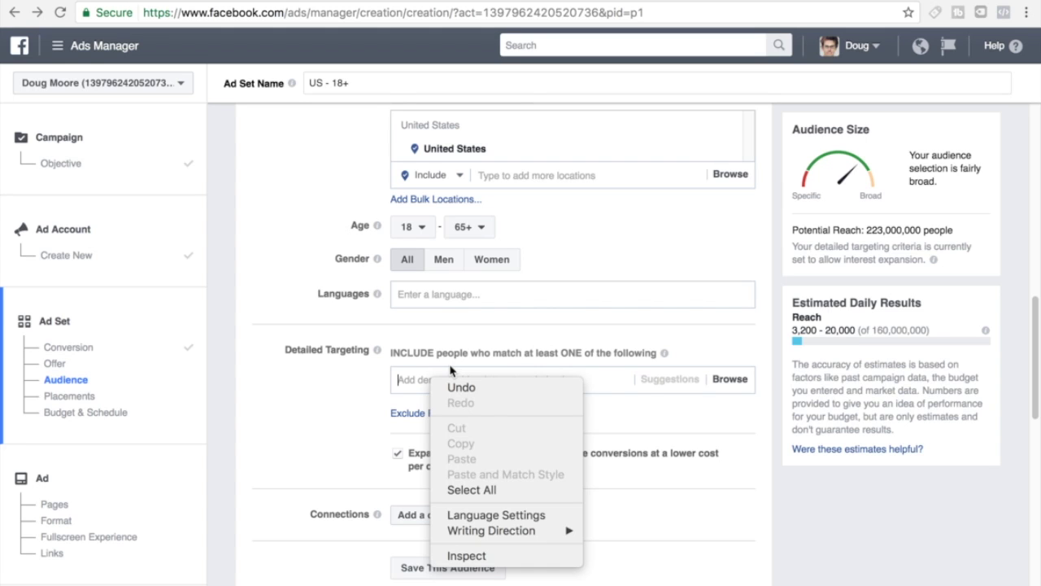
{"action": "key", "text": "Escape"}
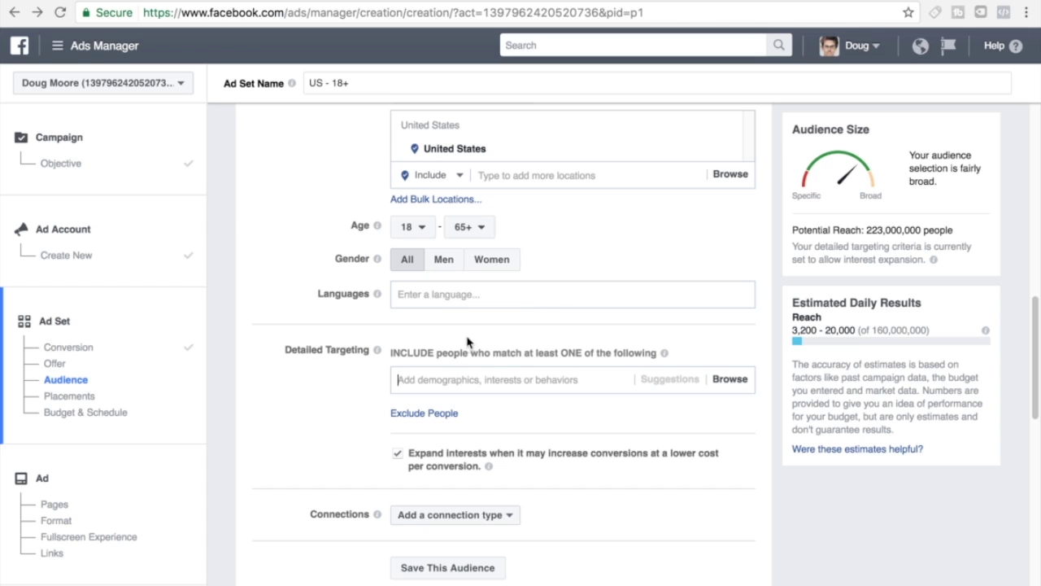
{"action": "left_click", "coordinate": [487, 382]}
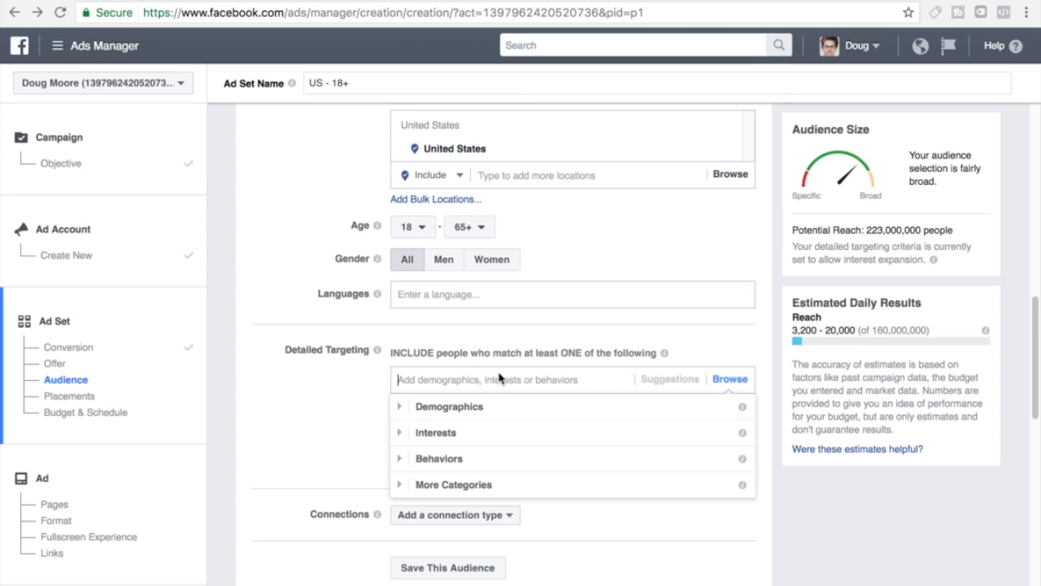
{"action": "type", "text": "f"}
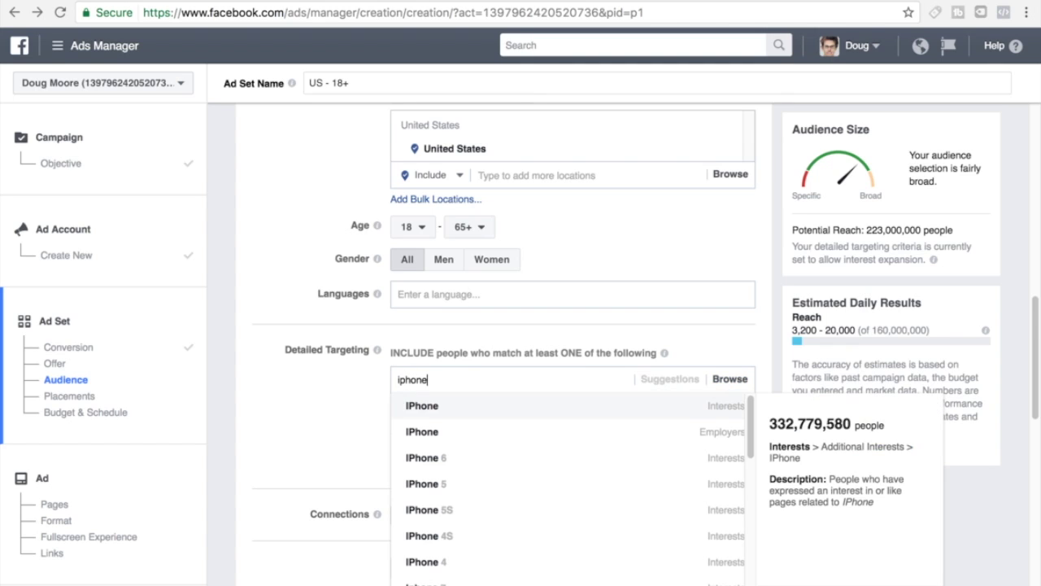
{"action": "key", "text": "Return"}
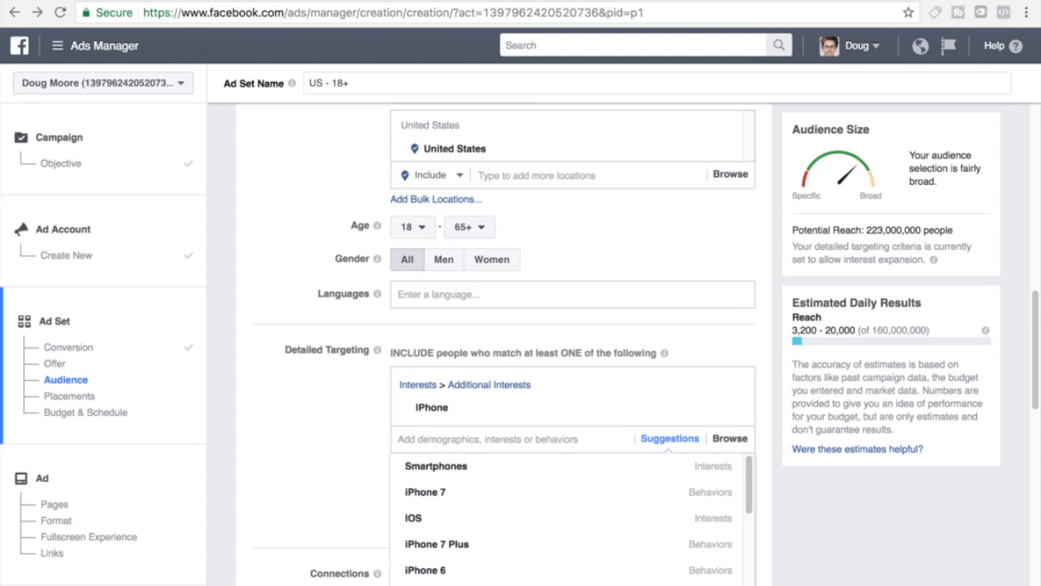
Step: Add the suggested Smartphones and IPhone 6 interests to the detailed targeting and turn off interest expansion
{"action": "scroll", "coordinate": [377, 423], "scroll_direction": "down", "scroll_amount": 2}
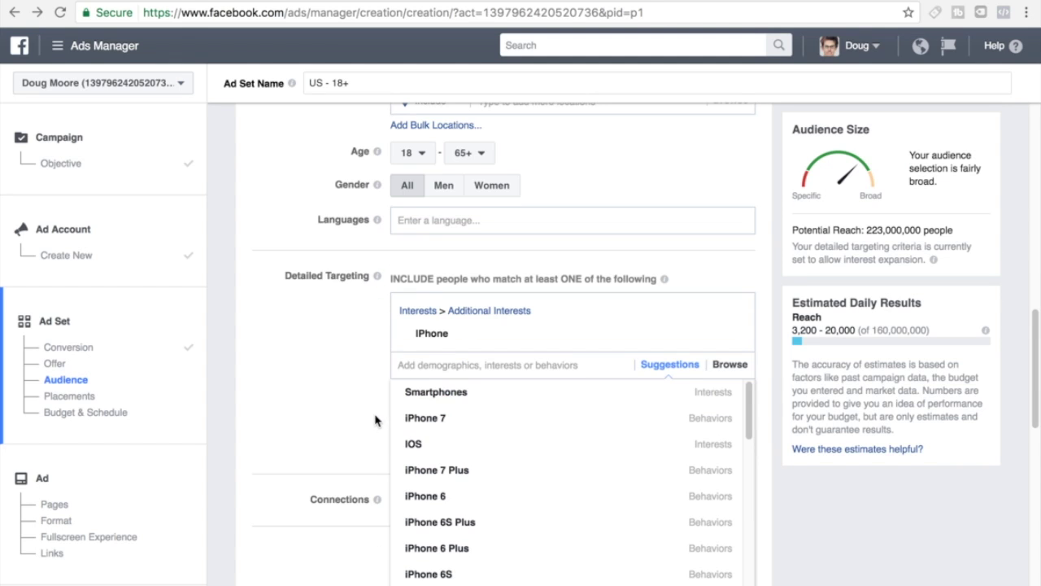
{"action": "left_click", "coordinate": [431, 393]}
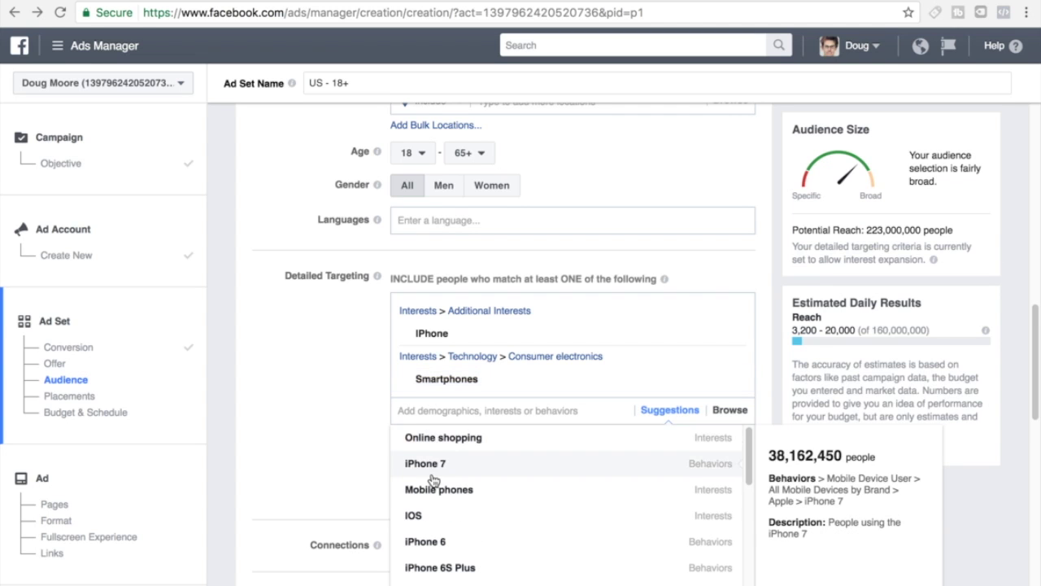
{"action": "scroll", "coordinate": [429, 480], "scroll_direction": "down", "scroll_amount": 3}
{"action": "scroll", "coordinate": [431, 488], "scroll_direction": "down", "scroll_amount": 10}
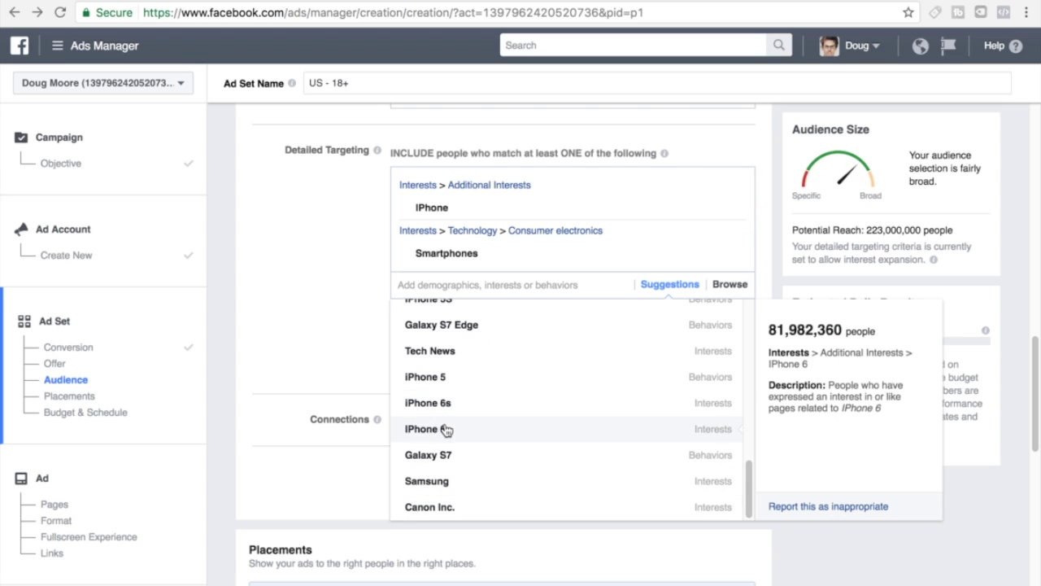
{"action": "left_click", "coordinate": [445, 429]}
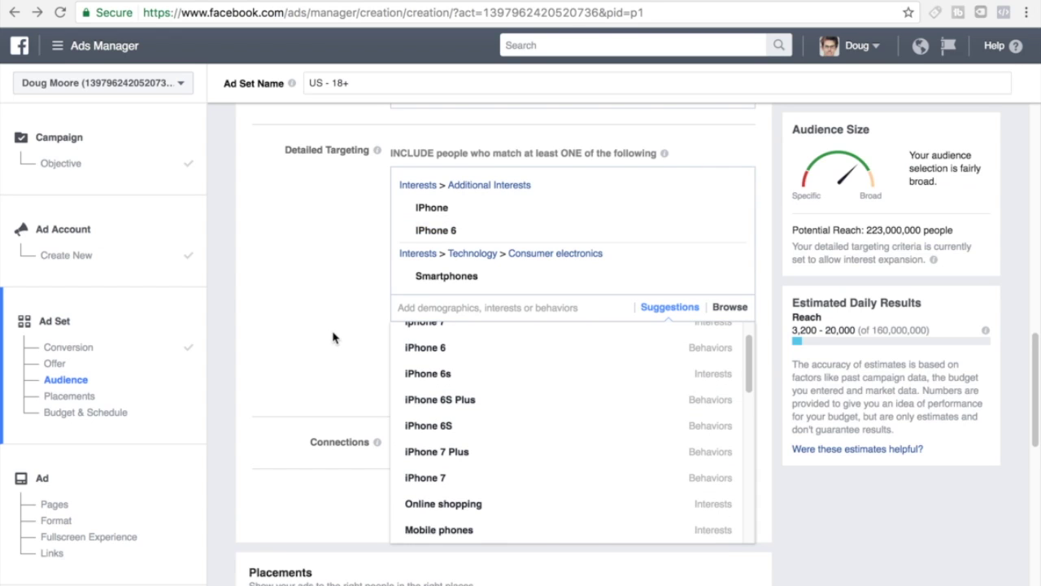
{"action": "left_click", "coordinate": [333, 338]}
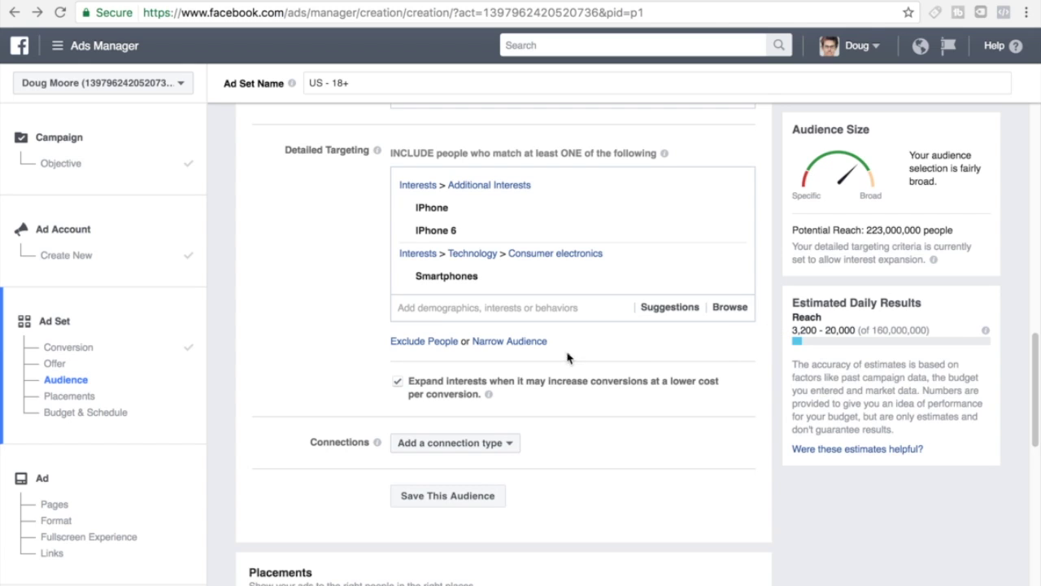
{"action": "left_click", "coordinate": [398, 384]}
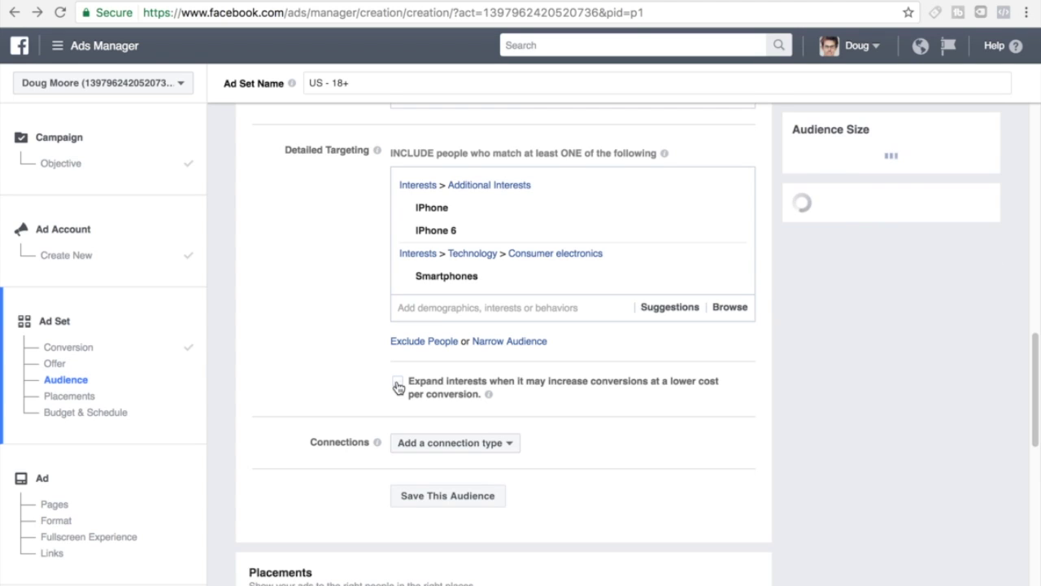
Step: Narrow the audience to people who must also match the Ebooks Online interest
{"action": "left_click", "coordinate": [493, 345]}
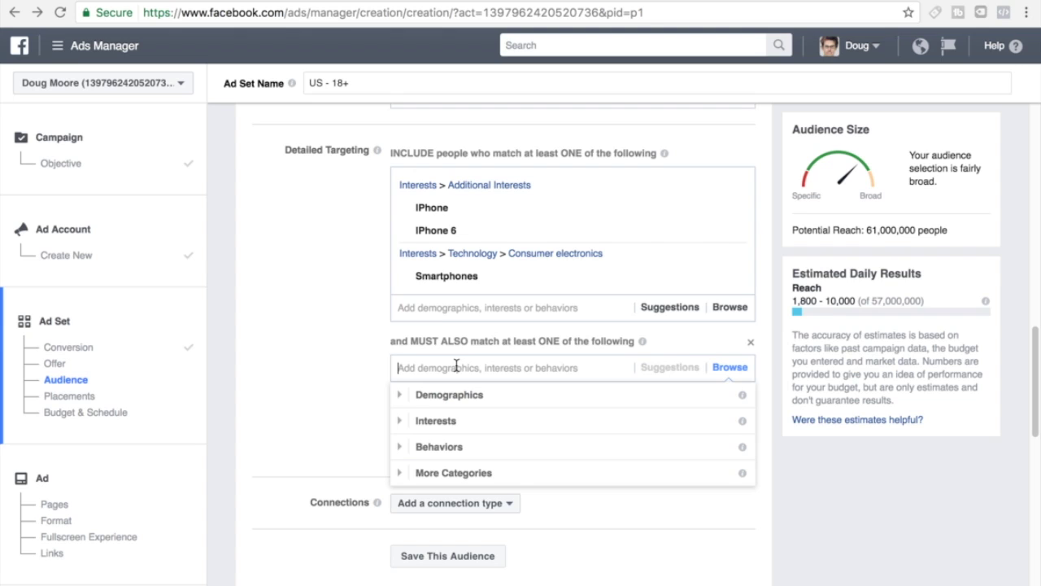
{"action": "type", "text": "ebooks"}
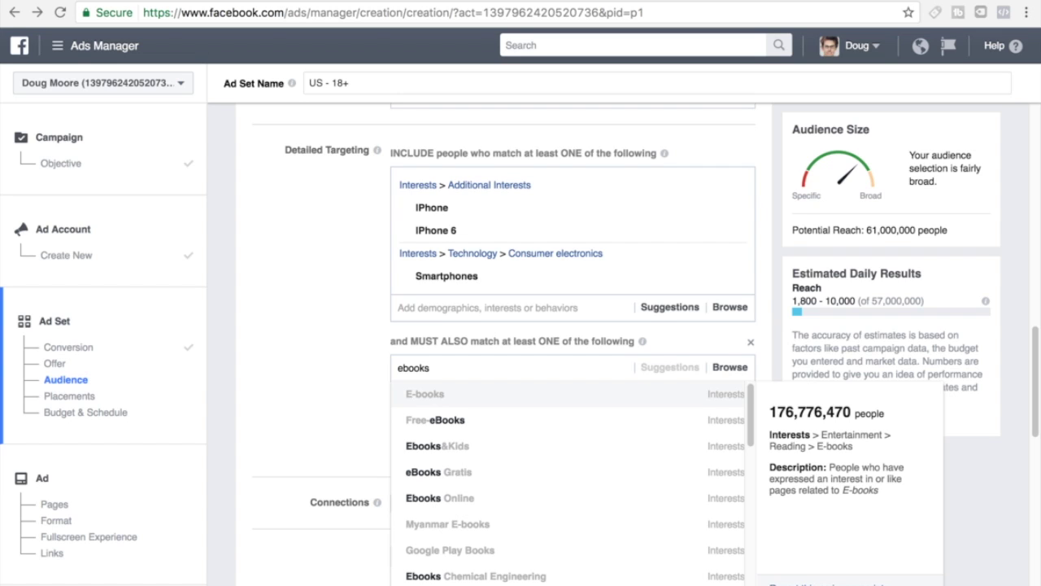
{"action": "key", "text": "Down"}
{"action": "key", "text": "Down"}
{"action": "key", "text": "Down"}
{"action": "key", "text": "Down"}
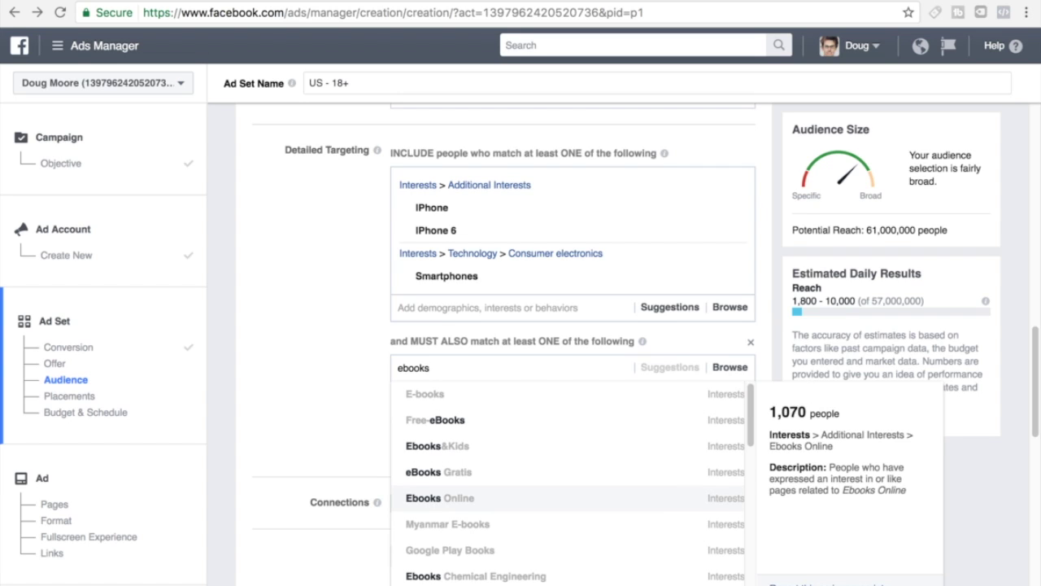
{"action": "key", "text": "Return"}
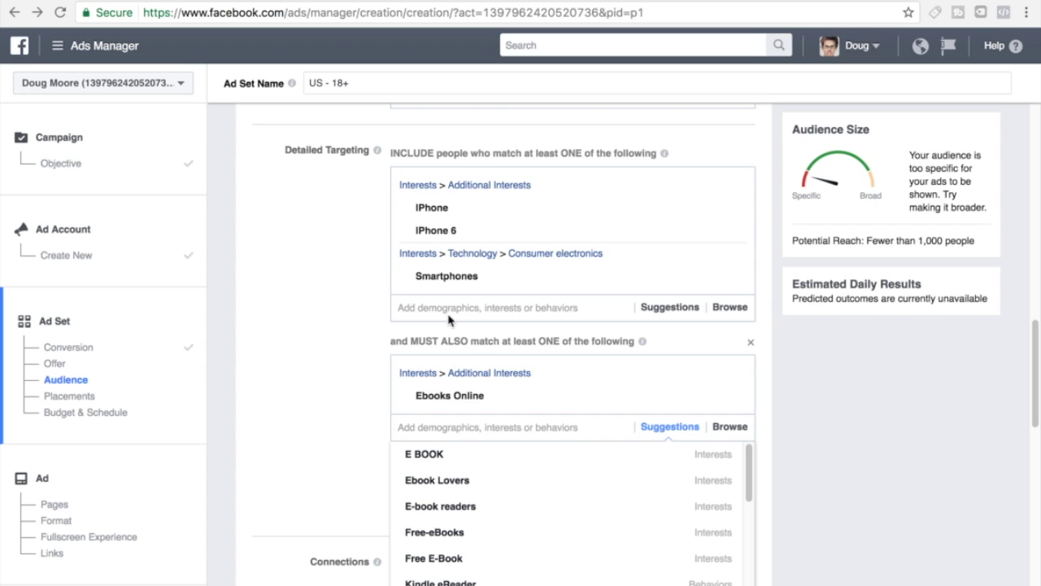
Step: Add the suggested Amazon Kindle interest to the must-also-match group and close the suggestions
{"action": "scroll", "coordinate": [472, 417], "scroll_direction": "down", "scroll_amount": 1}
{"action": "scroll", "coordinate": [476, 447], "scroll_direction": "down", "scroll_amount": 4}
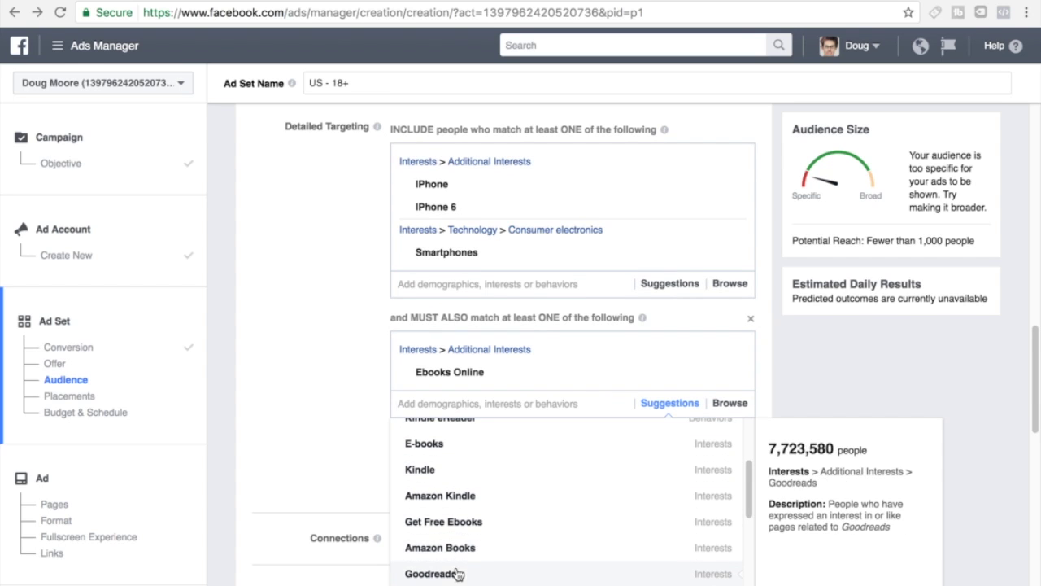
{"action": "left_click", "coordinate": [449, 497]}
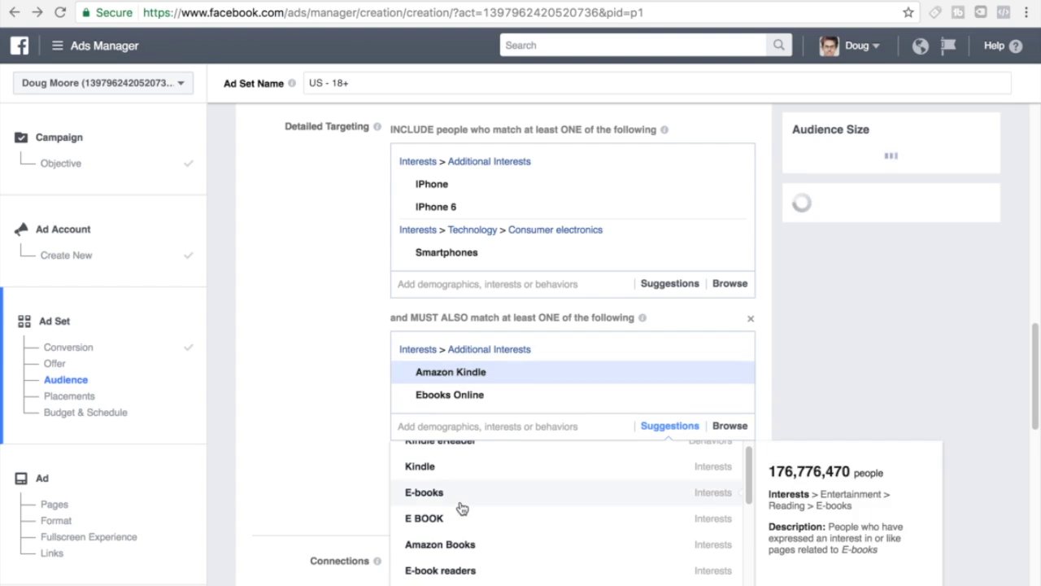
{"action": "scroll", "coordinate": [423, 440], "scroll_direction": "down", "scroll_amount": 5}
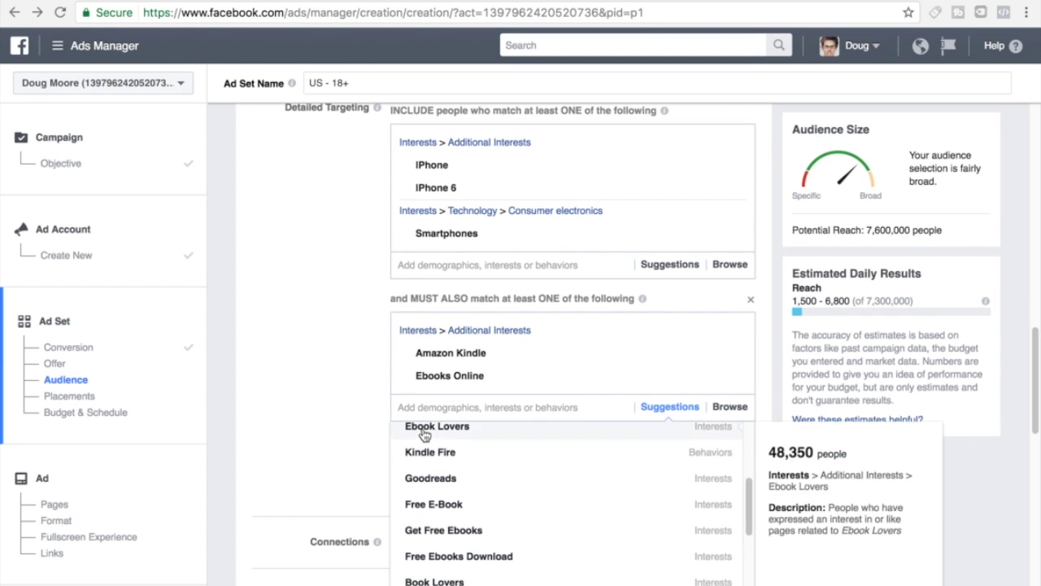
{"action": "scroll", "coordinate": [457, 496], "scroll_direction": "down", "scroll_amount": 5}
{"action": "scroll", "coordinate": [398, 370], "scroll_direction": "up", "scroll_amount": 1}
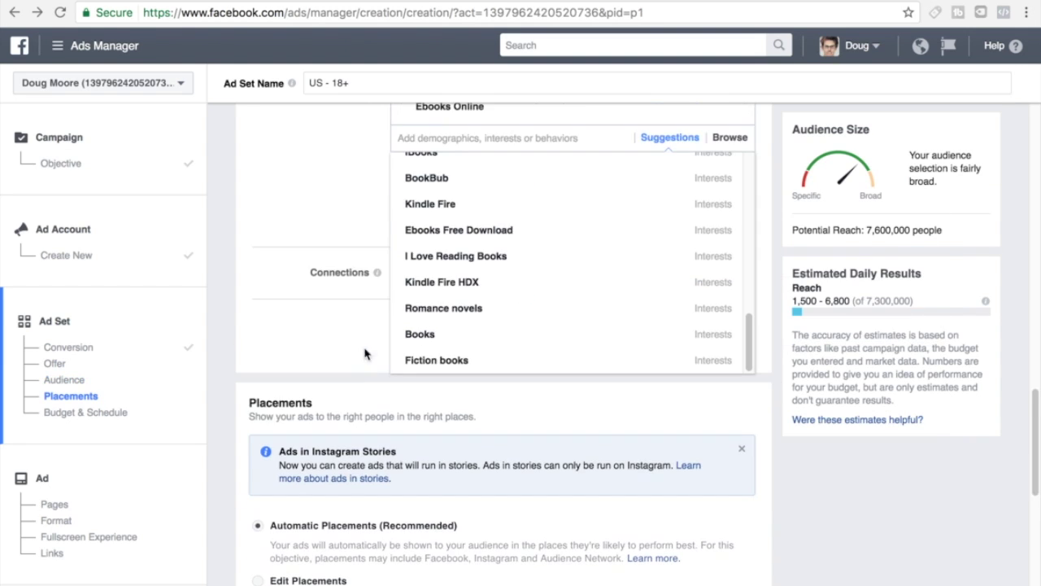
{"action": "left_click", "coordinate": [338, 202]}
{"action": "scroll", "coordinate": [345, 236], "scroll_direction": "up", "scroll_amount": 4}
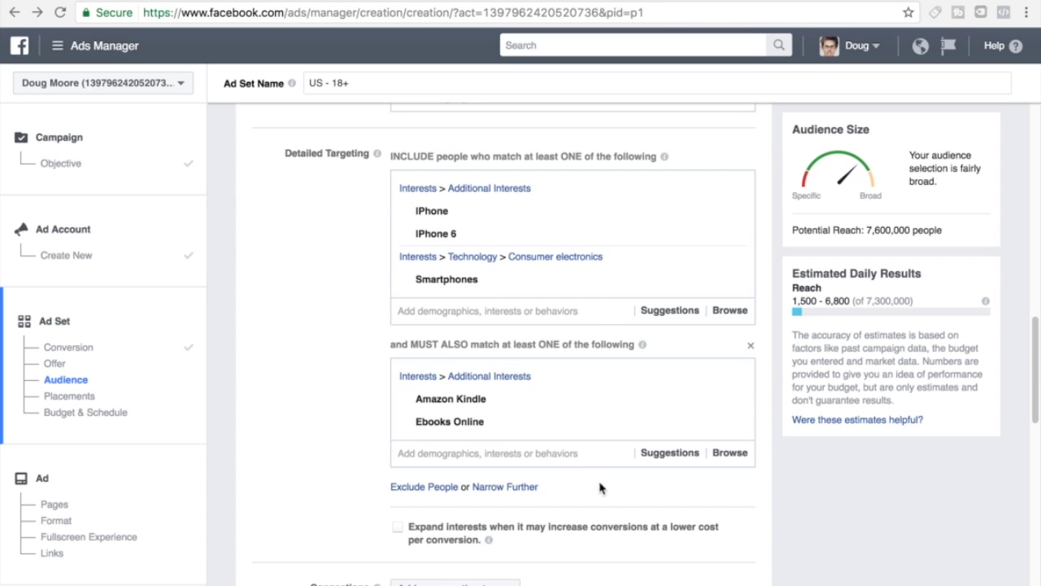
Step: Narrow the audience further to people who must also match the Educational technology interest and close the suggestions
{"action": "left_click", "coordinate": [483, 488]}
{"action": "left_click", "coordinate": [480, 512]}
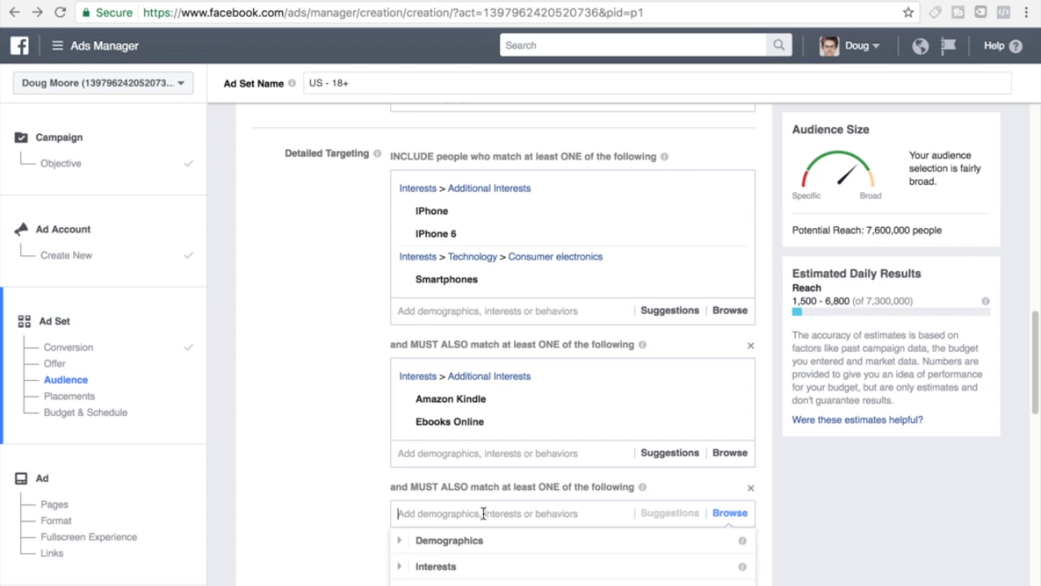
{"action": "type", "text": "tech"}
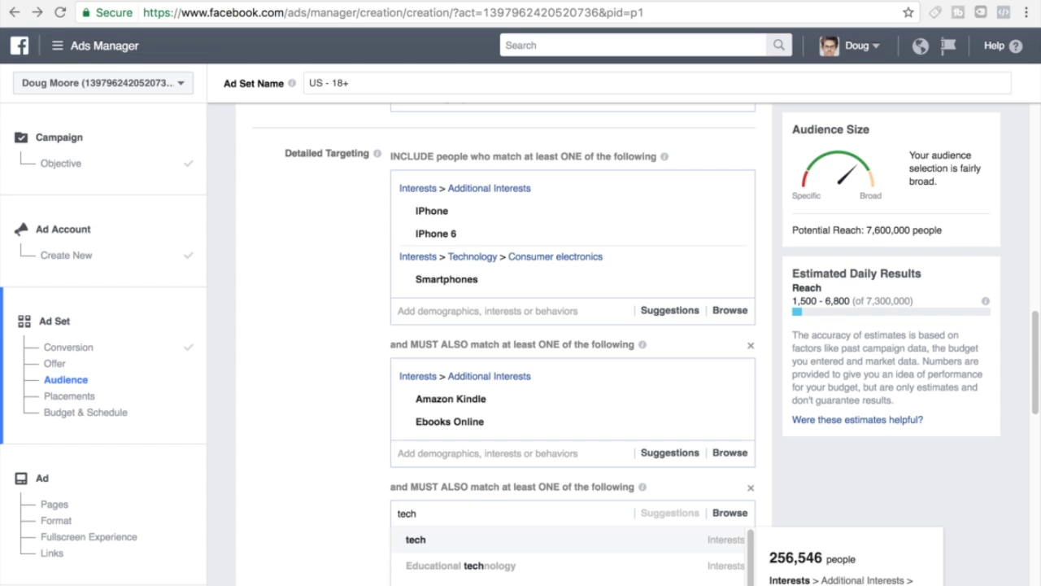
{"action": "key", "text": "Down"}
{"action": "key", "text": "Return"}
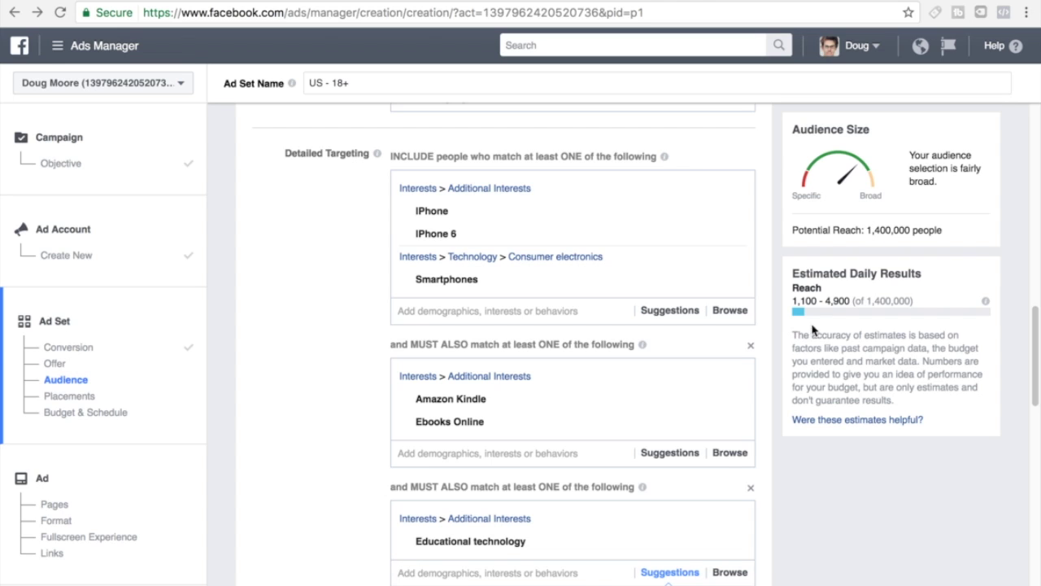
{"action": "scroll", "coordinate": [362, 429], "scroll_direction": "down", "scroll_amount": 2}
{"action": "scroll", "coordinate": [363, 428], "scroll_direction": "down", "scroll_amount": 3}
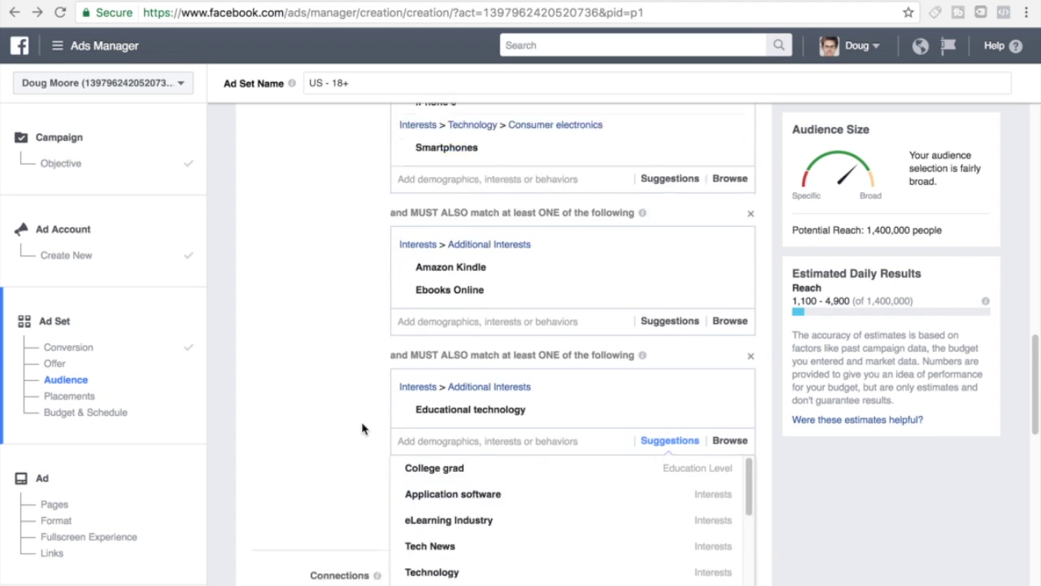
{"action": "left_click", "coordinate": [357, 324]}
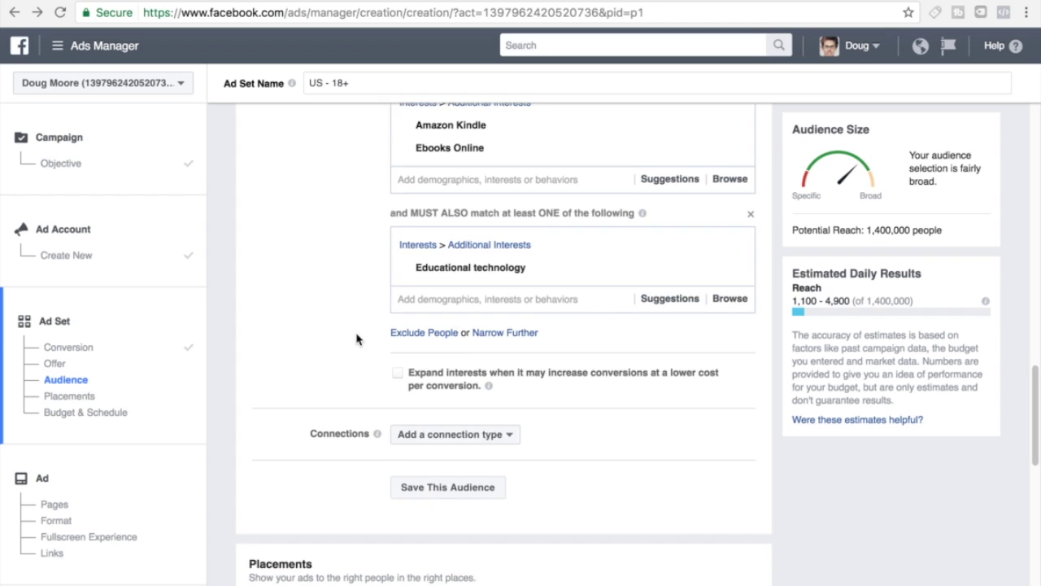
Step: Set the audience's maximum age to 41
{"action": "scroll", "coordinate": [355, 339], "scroll_direction": "up", "scroll_amount": 8}
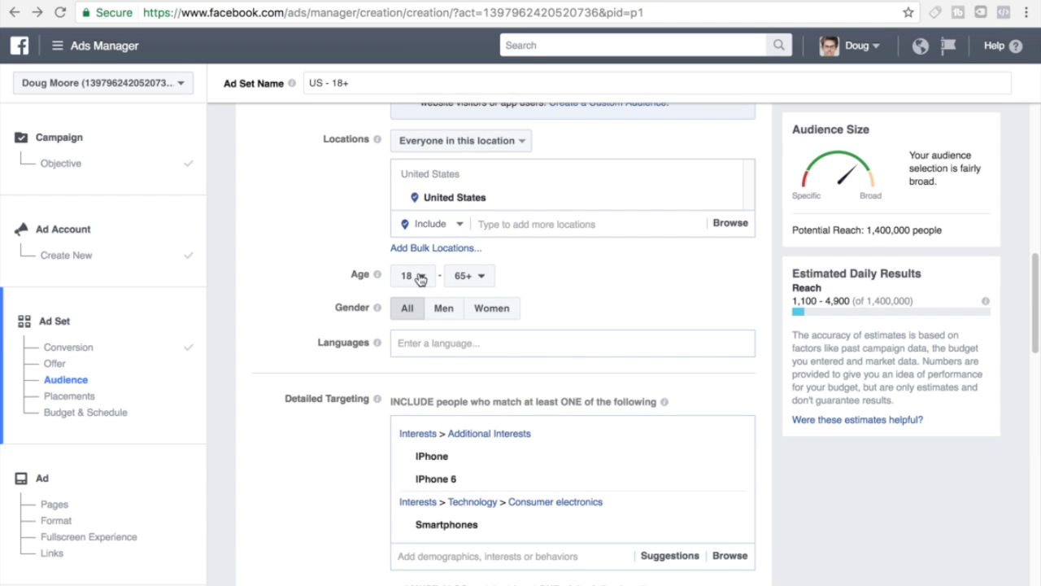
{"action": "left_click", "coordinate": [478, 277]}
{"action": "scroll", "coordinate": [461, 402], "scroll_direction": "up", "scroll_amount": 4}
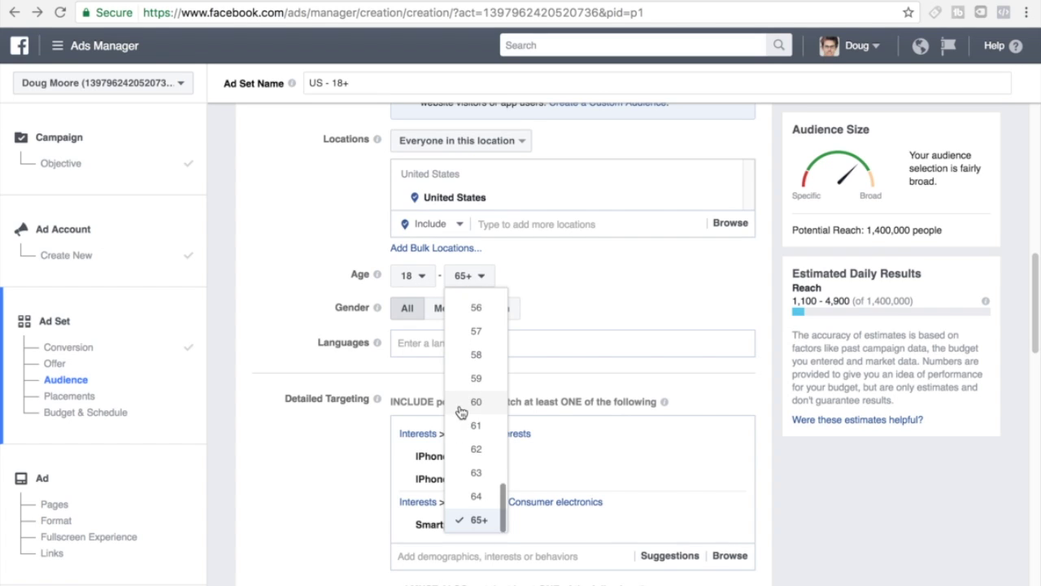
{"action": "scroll", "coordinate": [461, 402], "scroll_direction": "up", "scroll_amount": 2}
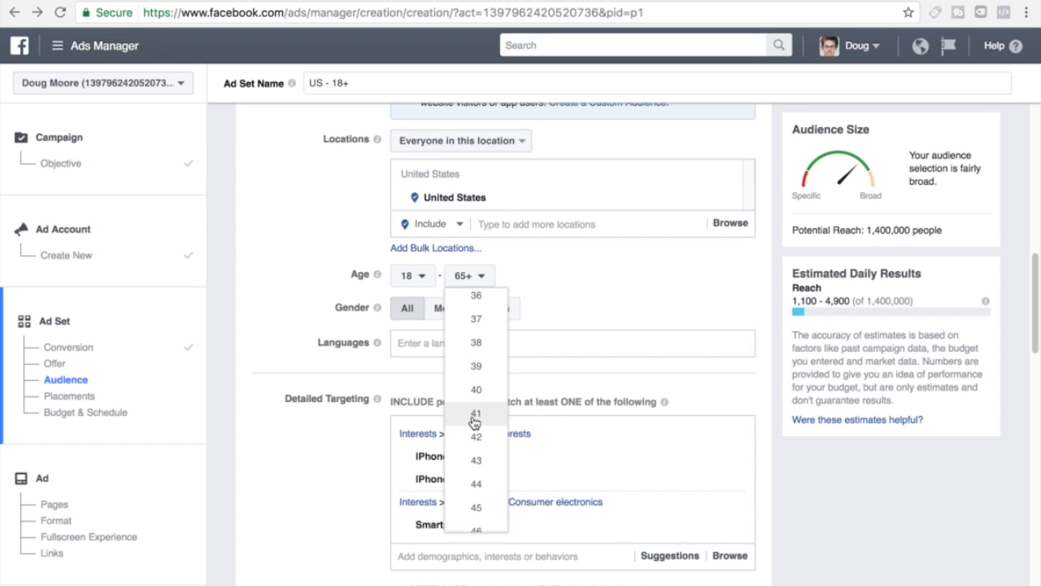
{"action": "left_click", "coordinate": [465, 409]}
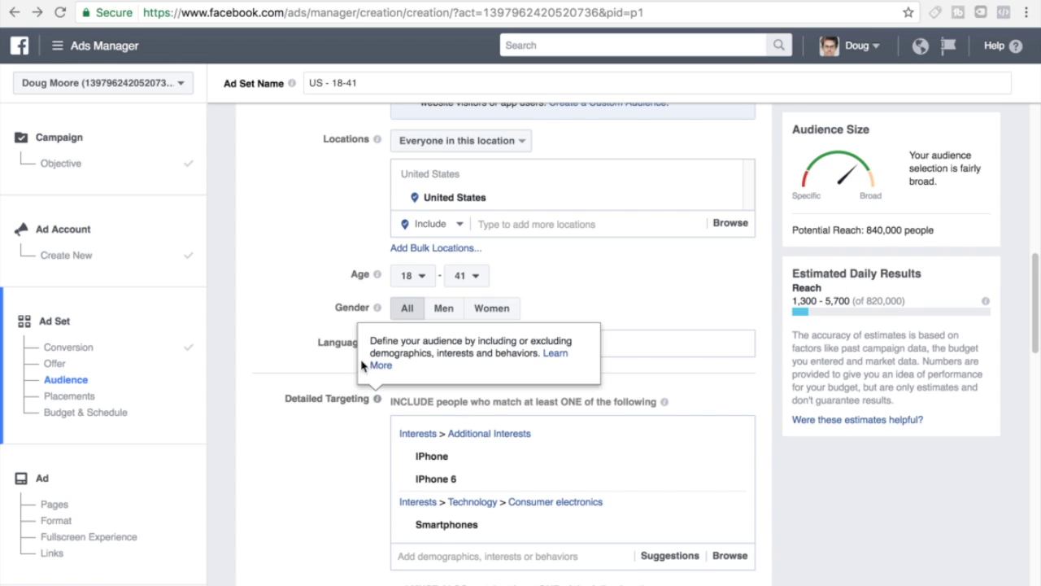
Step: Limit the United States location targeting to people who live in this location
{"action": "scroll", "coordinate": [405, 320], "scroll_direction": "up", "scroll_amount": 1}
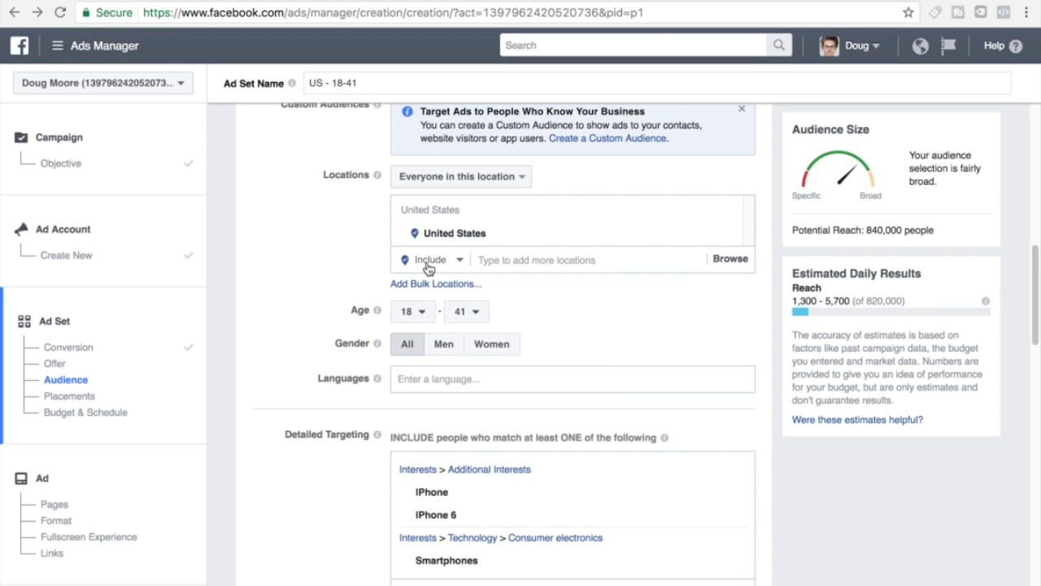
{"action": "left_click", "coordinate": [474, 180]}
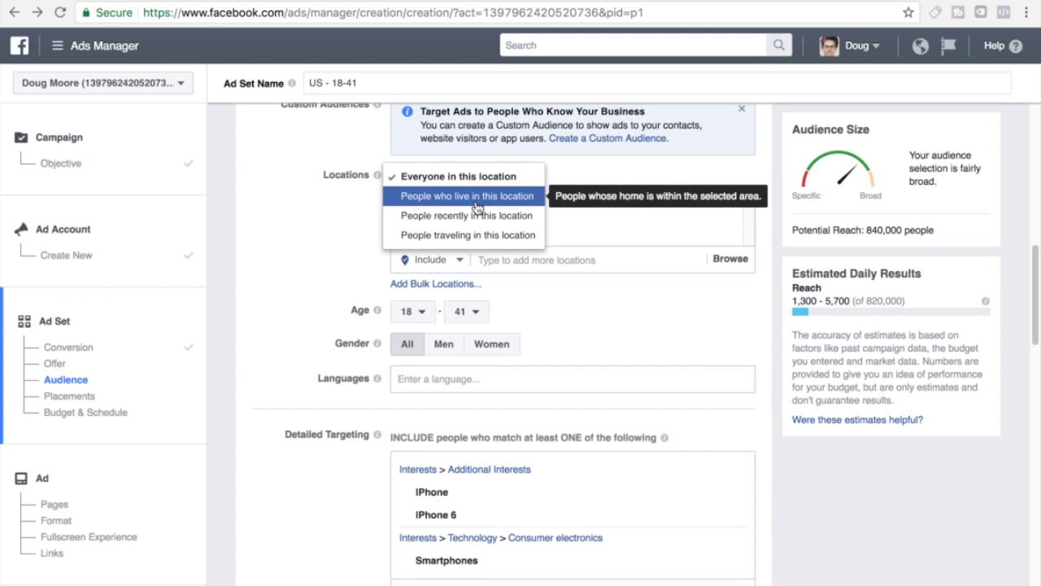
{"action": "left_click", "coordinate": [477, 204]}
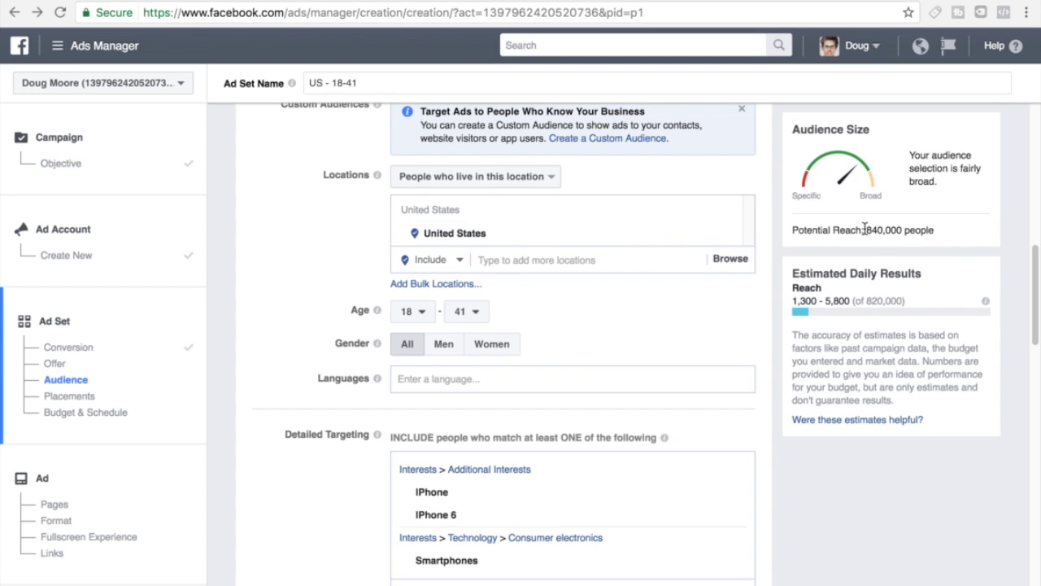
Step: Switch the ad set from automatic placements to Edit Placements and review the device type options, keeping All Devices
{"action": "scroll", "coordinate": [455, 390], "scroll_direction": "down", "scroll_amount": 8}
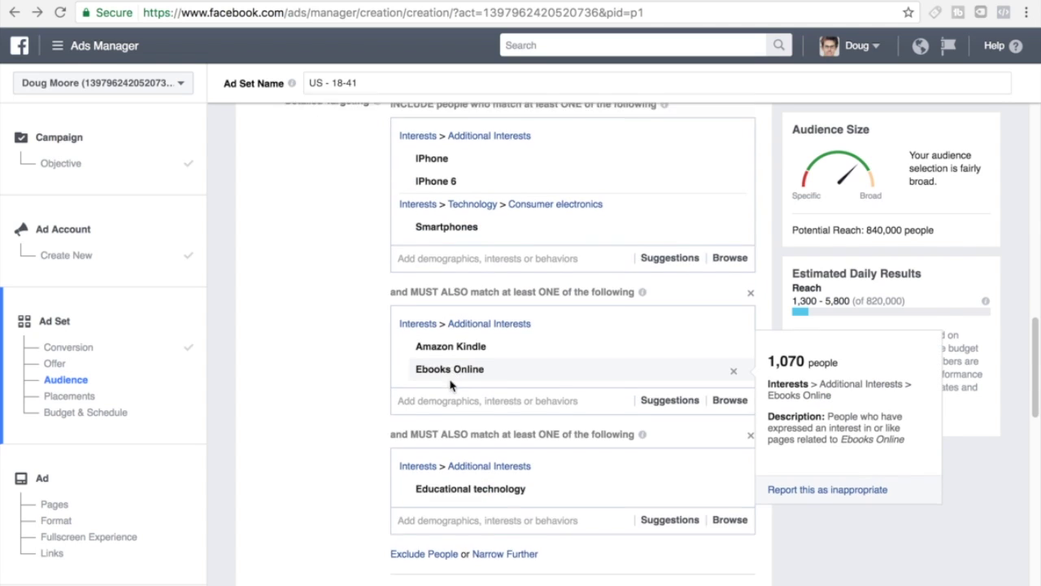
{"action": "scroll", "coordinate": [447, 376], "scroll_direction": "down", "scroll_amount": 7}
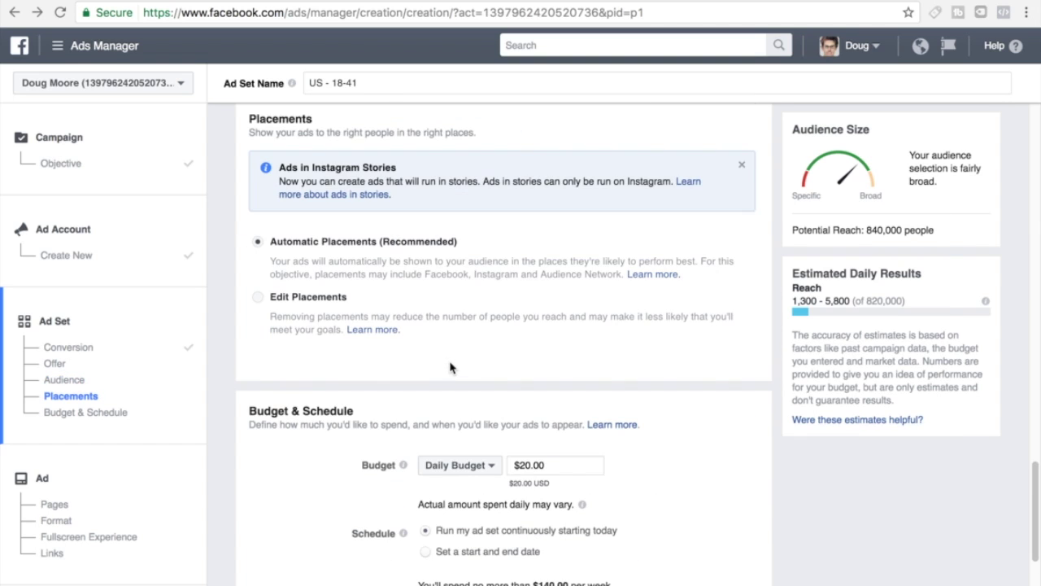
{"action": "scroll", "coordinate": [450, 367], "scroll_direction": "down", "scroll_amount": 2}
{"action": "scroll", "coordinate": [450, 367], "scroll_direction": "up", "scroll_amount": 2}
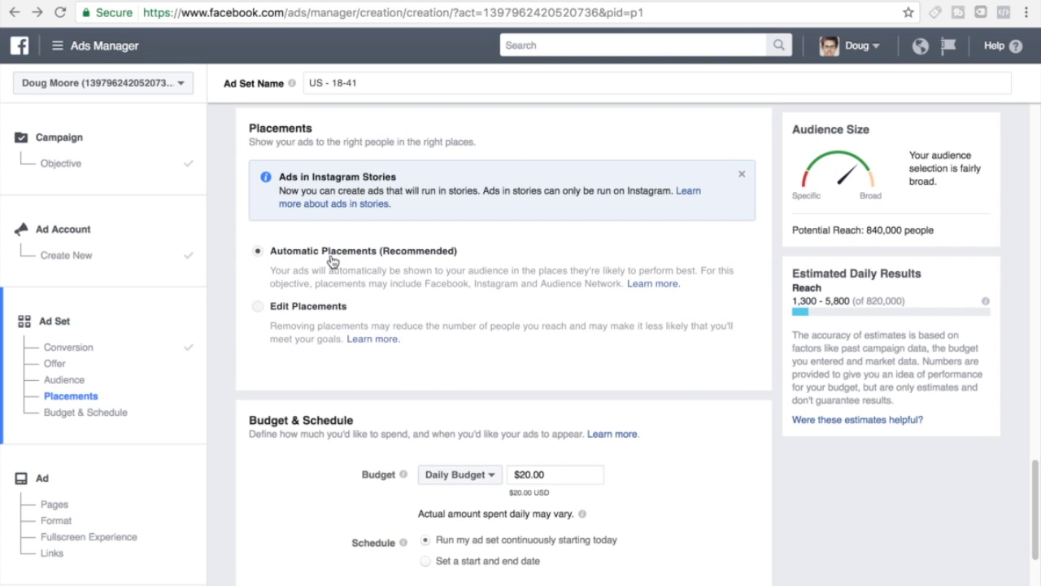
{"action": "left_click", "coordinate": [259, 308]}
{"action": "mouse_move", "coordinate": [494, 407]}
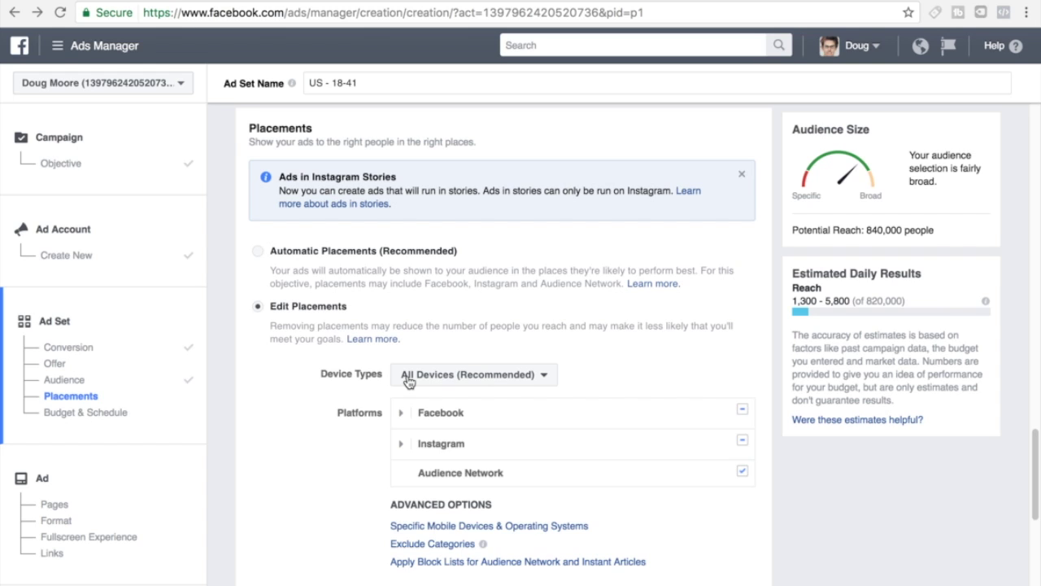
{"action": "left_click", "coordinate": [467, 377]}
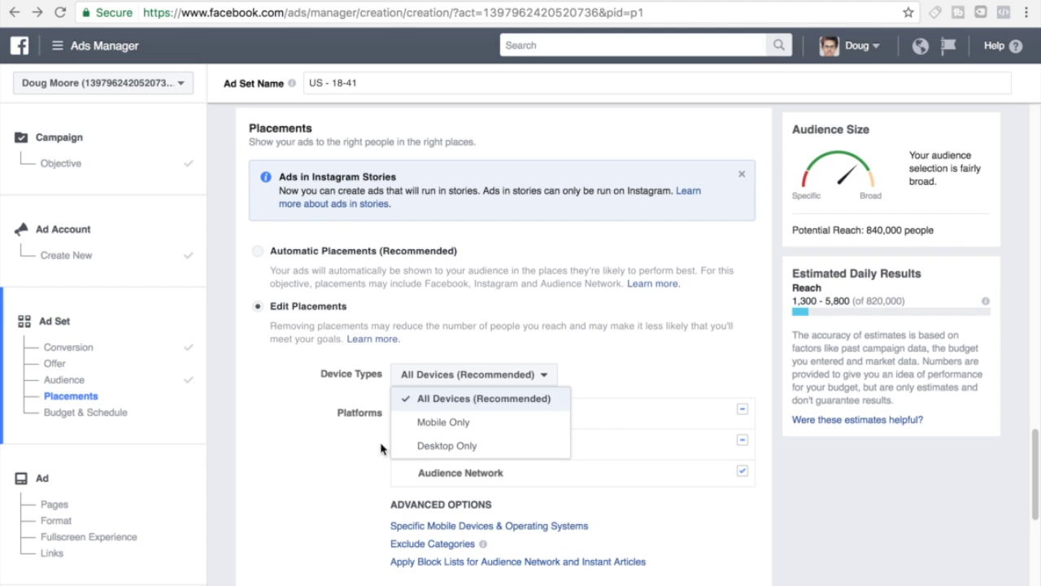
{"action": "left_click", "coordinate": [352, 449]}
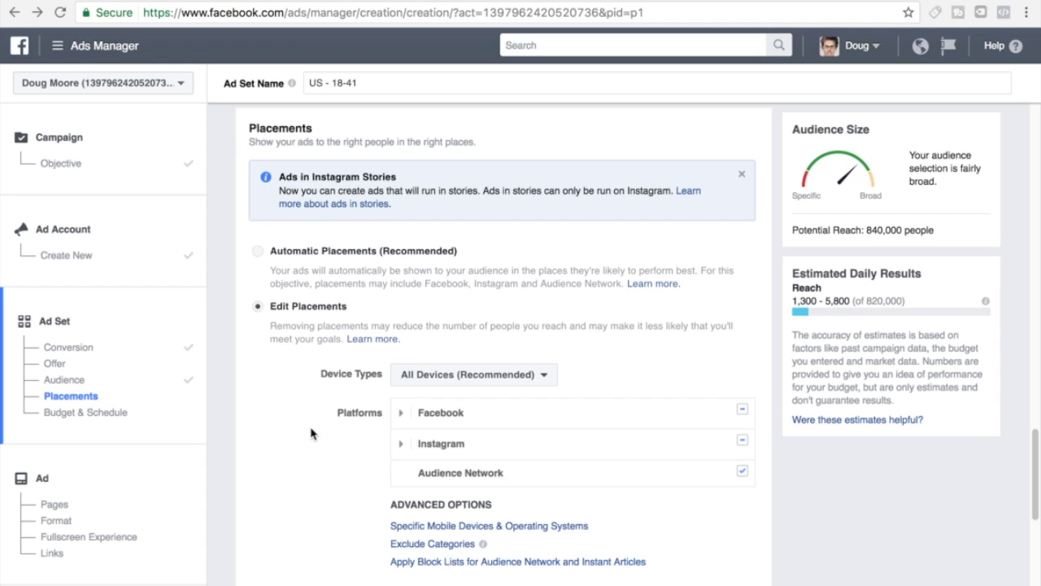
Step: Exclude Audience Network and Instagram from the ad set's placement platforms
{"action": "mouse_move", "coordinate": [616, 447]}
{"action": "mouse_move", "coordinate": [501, 425]}
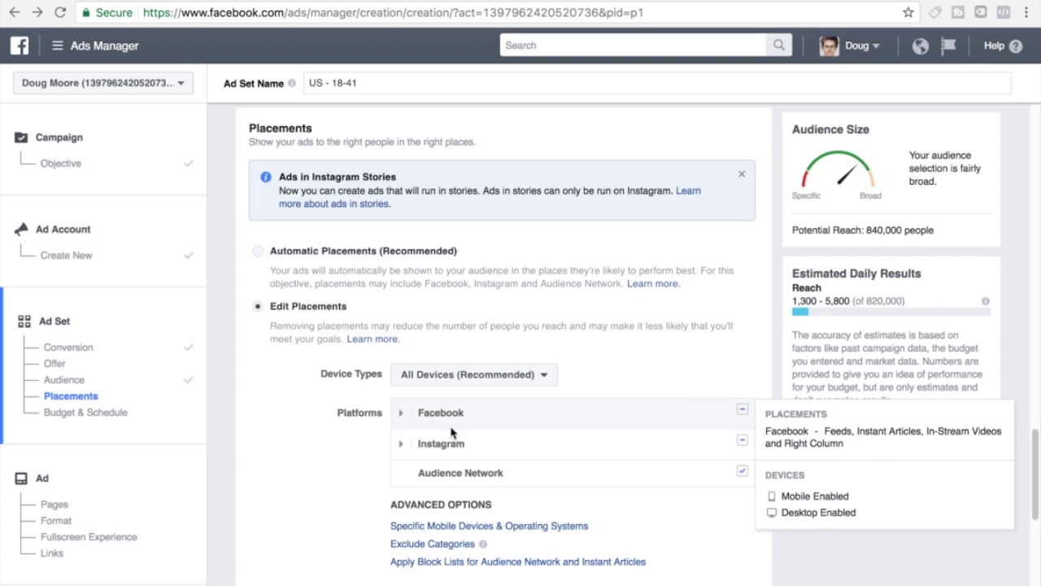
{"action": "mouse_move", "coordinate": [470, 477]}
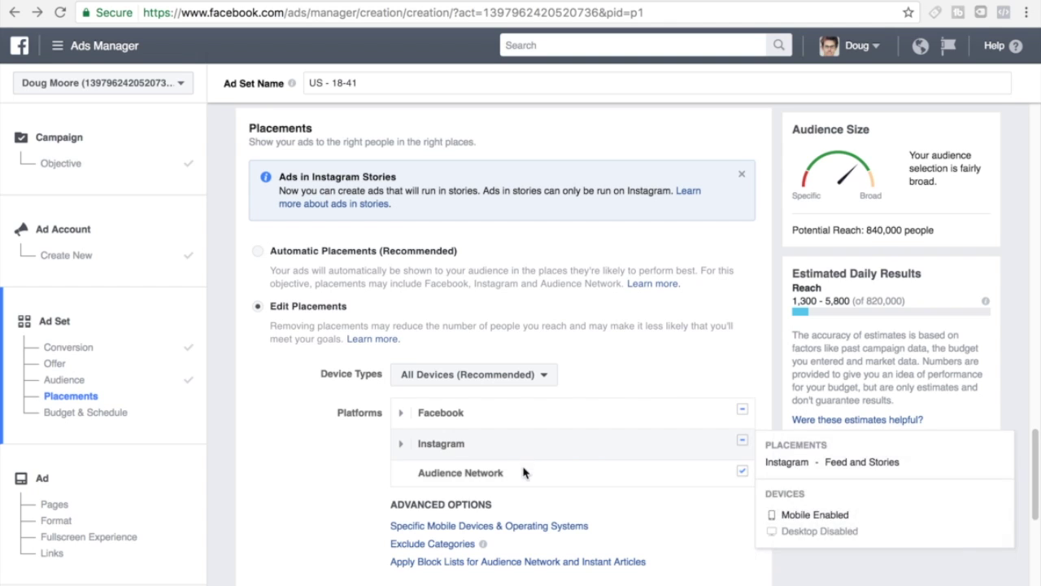
{"action": "left_click", "coordinate": [742, 470]}
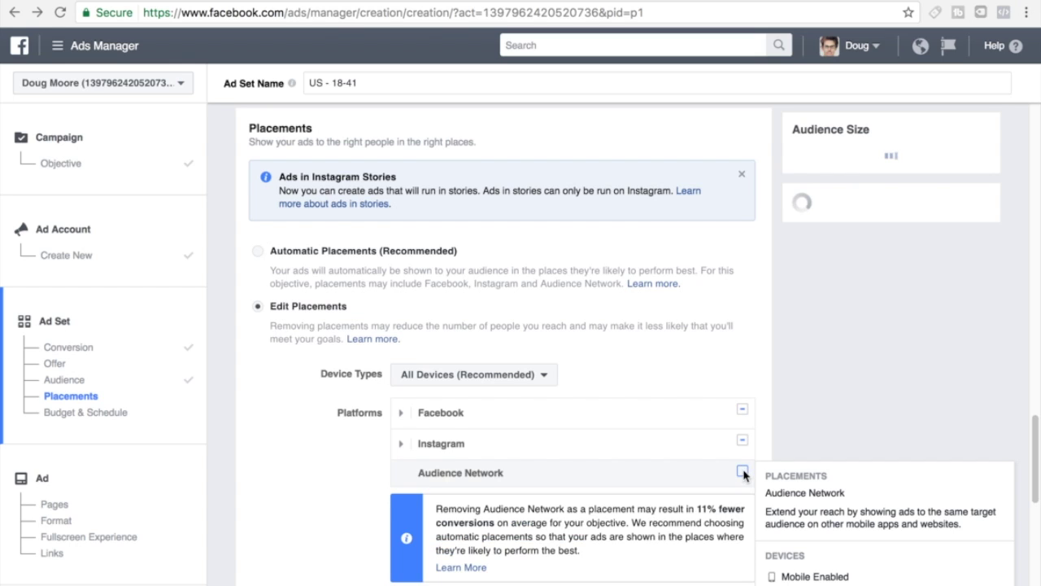
{"action": "left_click", "coordinate": [622, 488]}
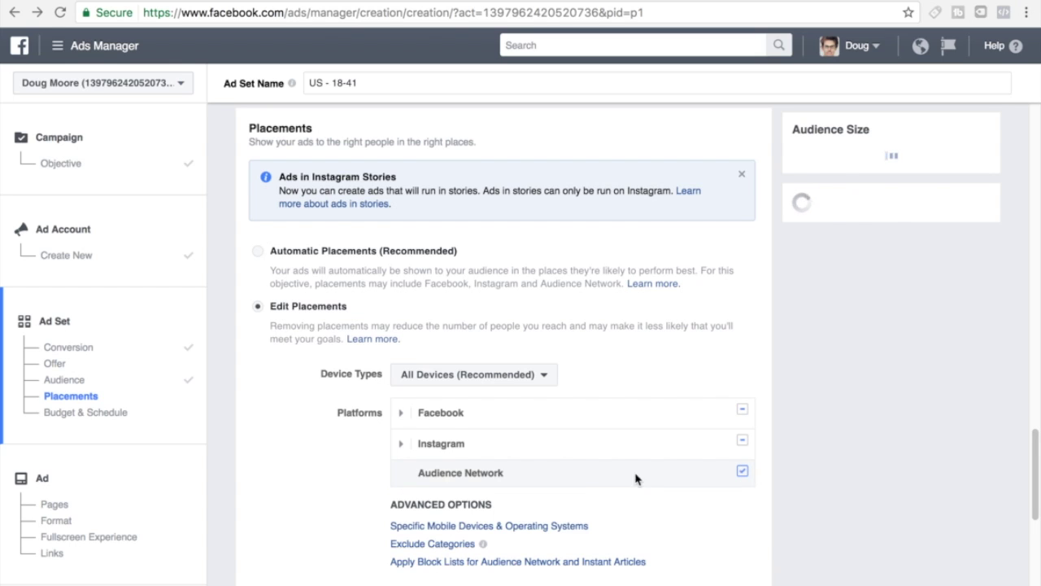
{"action": "left_click", "coordinate": [743, 471]}
{"action": "left_click", "coordinate": [745, 471]}
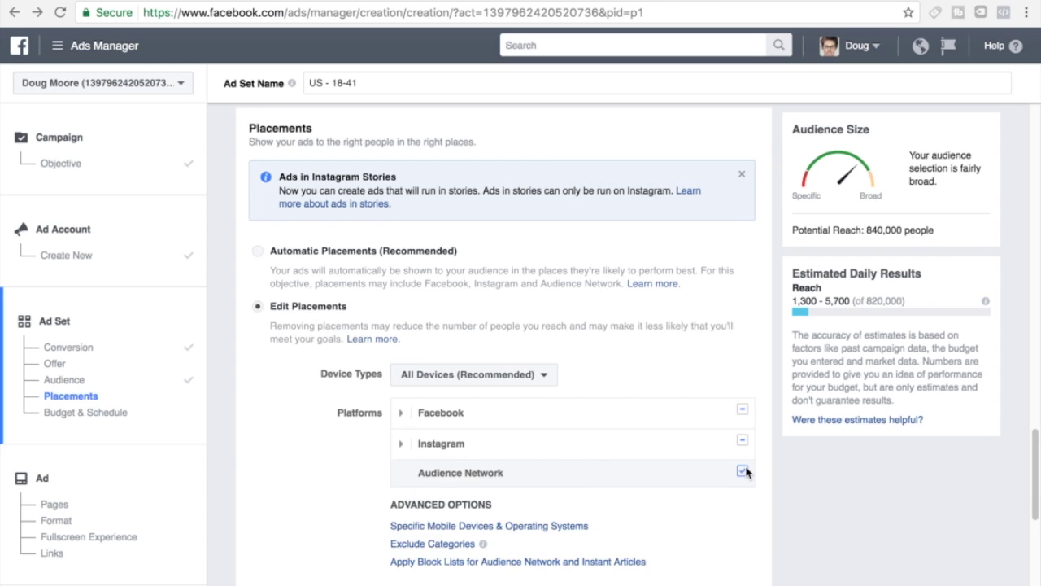
{"action": "left_click", "coordinate": [744, 471]}
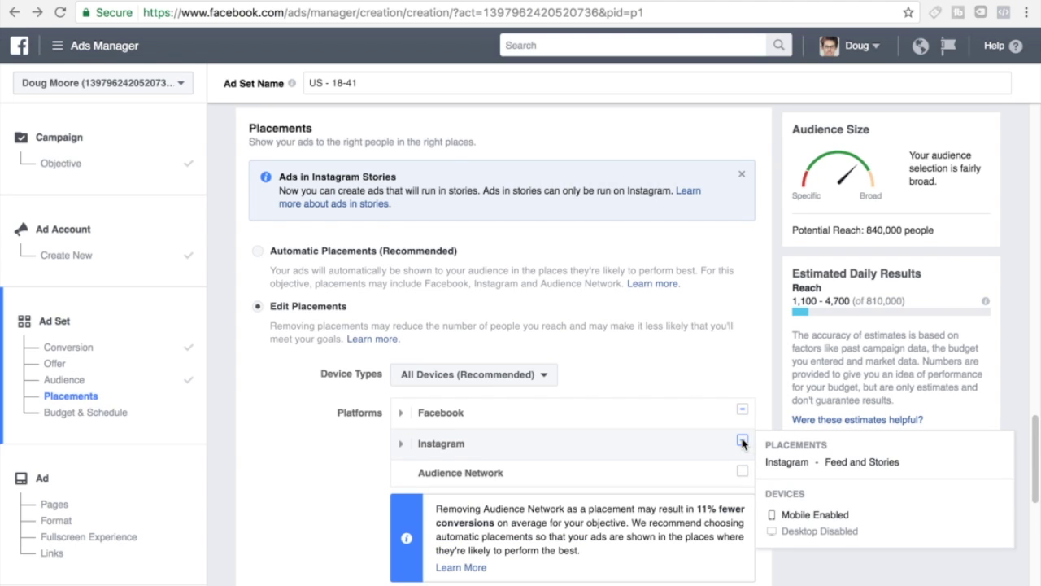
{"action": "left_click", "coordinate": [742, 441]}
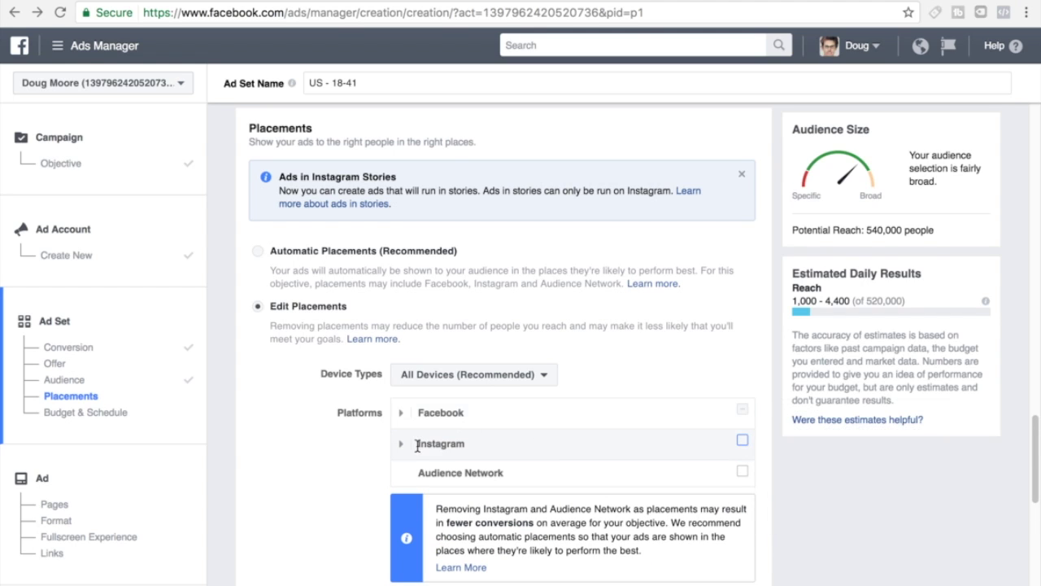
Step: Expand the Facebook platform's placements and exclude Right Column
{"action": "mouse_move", "coordinate": [402, 452]}
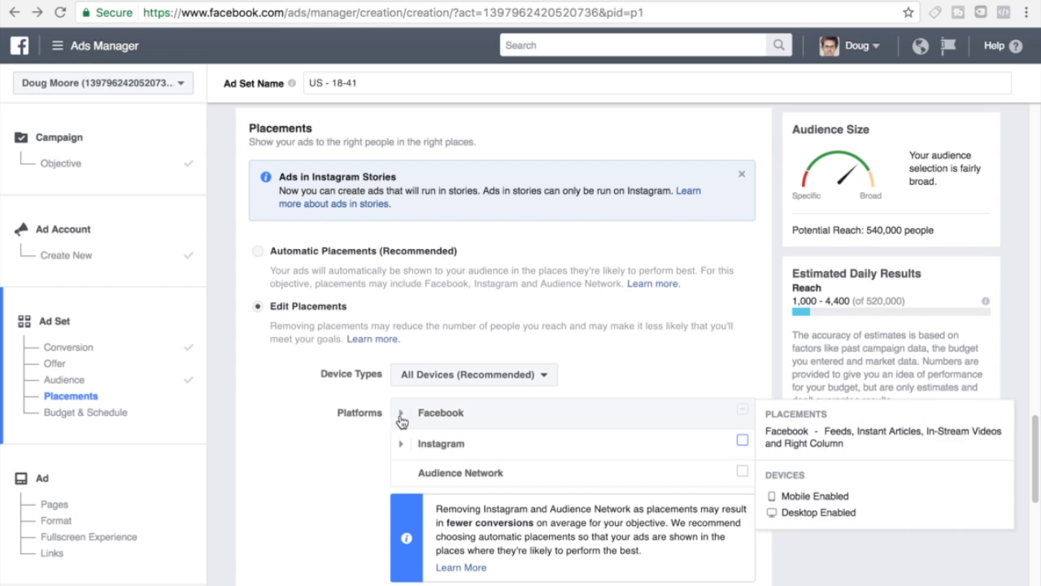
{"action": "left_click", "coordinate": [402, 415]}
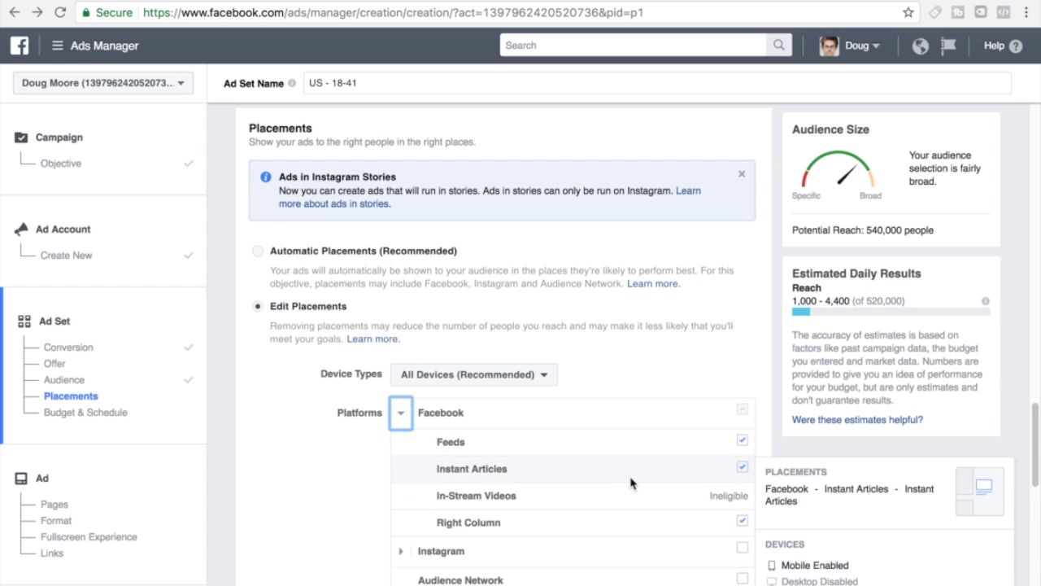
{"action": "mouse_move", "coordinate": [680, 535]}
{"action": "left_click", "coordinate": [740, 525]}
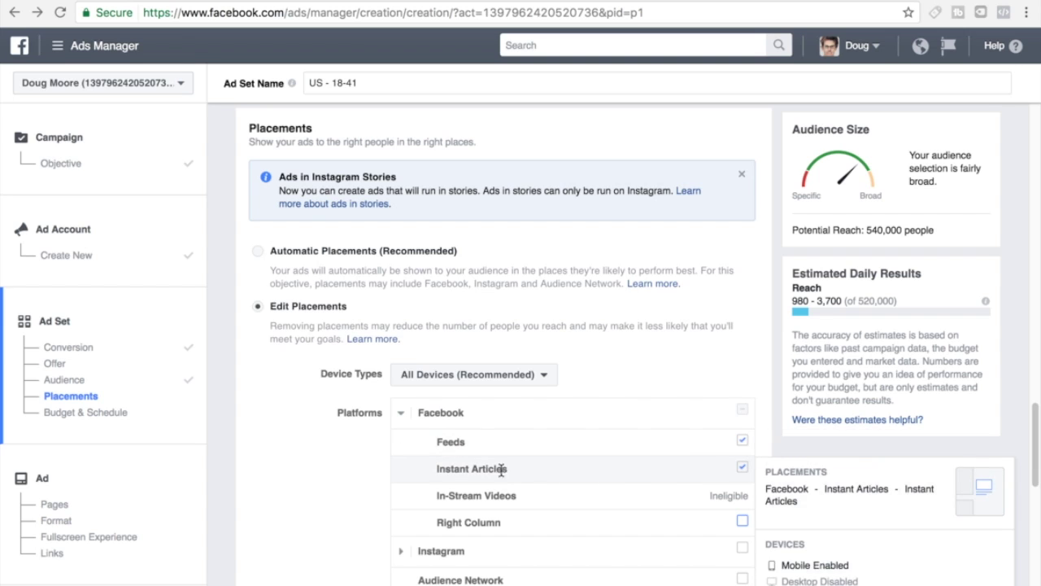
Step: Restrict the placements' specific mobile devices and operating systems to iOS Devices Only
{"action": "scroll", "coordinate": [310, 443], "scroll_direction": "down", "scroll_amount": 3}
{"action": "scroll", "coordinate": [309, 443], "scroll_direction": "down", "scroll_amount": 2}
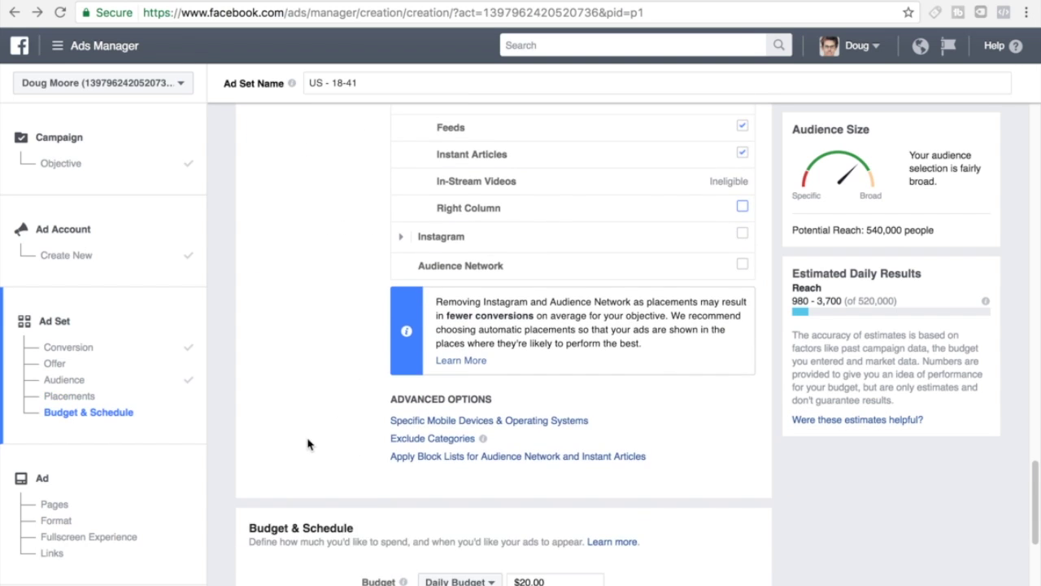
{"action": "scroll", "coordinate": [309, 443], "scroll_direction": "down", "scroll_amount": 1}
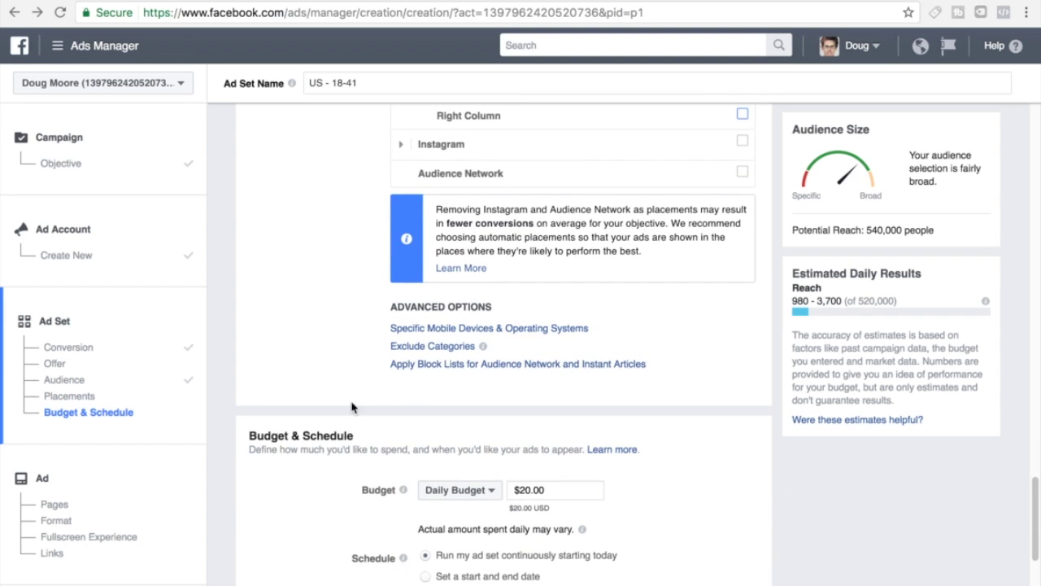
{"action": "left_click", "coordinate": [476, 329]}
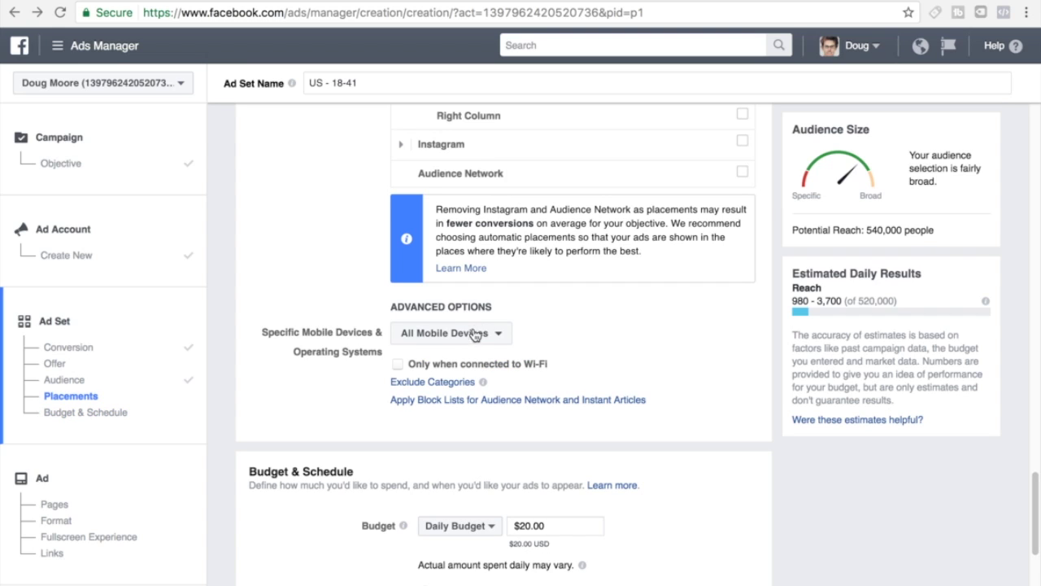
{"action": "left_click", "coordinate": [472, 342]}
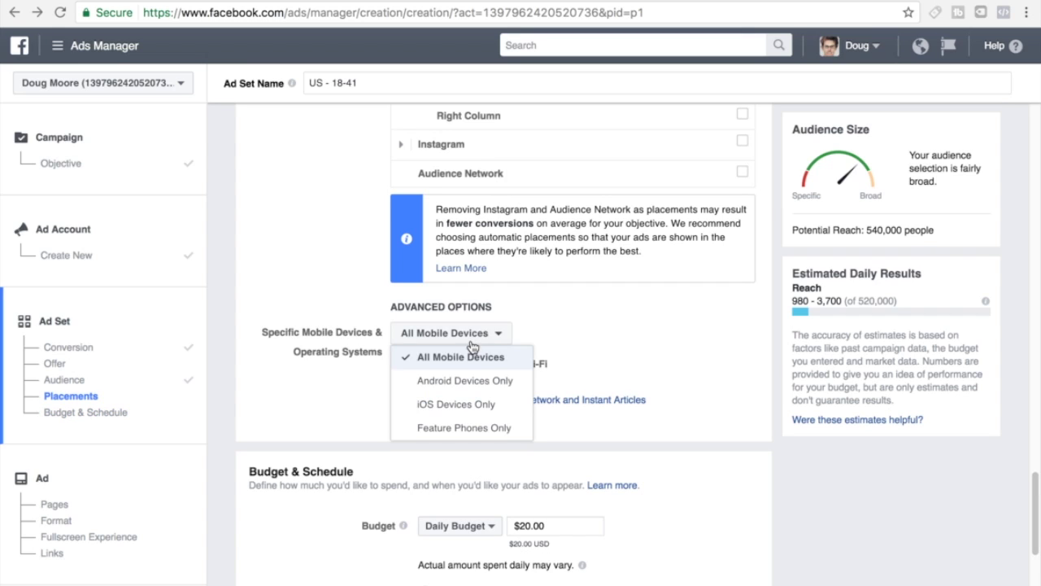
{"action": "left_click", "coordinate": [461, 407]}
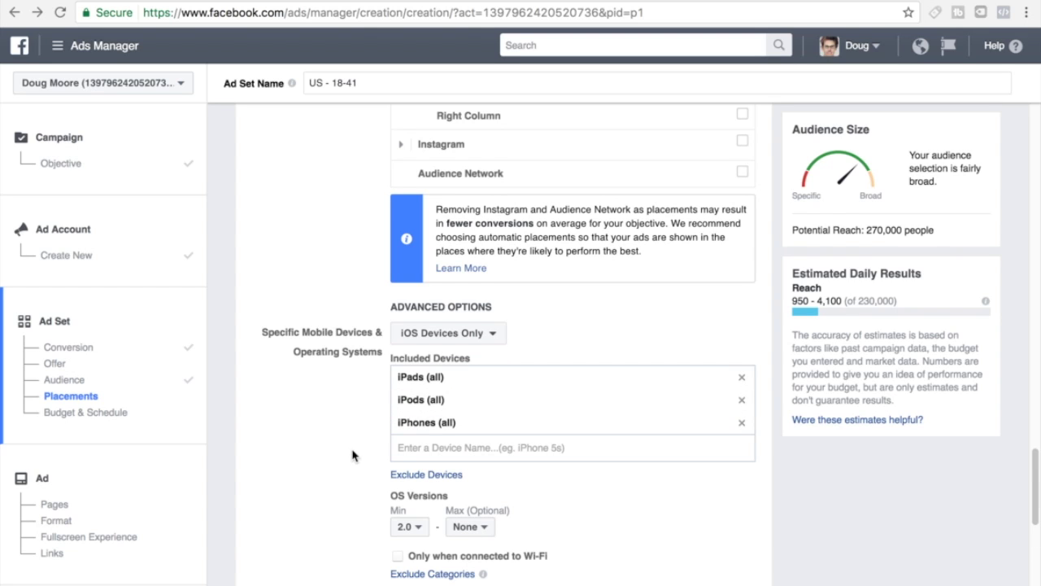
Step: Set the ad set's daily budget to $5
{"action": "scroll", "coordinate": [352, 456], "scroll_direction": "down", "scroll_amount": 1}
{"action": "scroll", "coordinate": [353, 455], "scroll_direction": "down", "scroll_amount": 3}
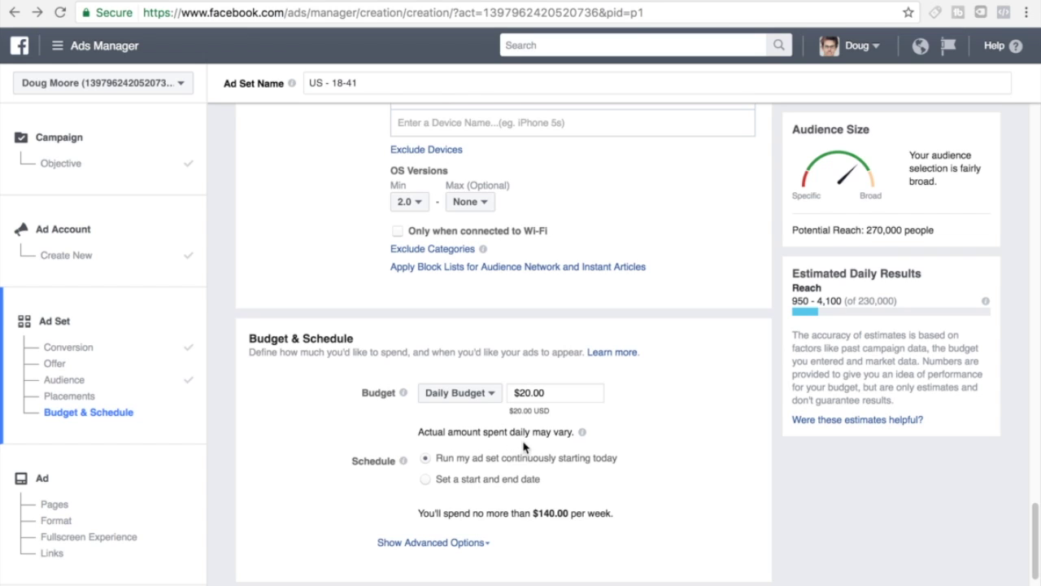
{"action": "left_click", "coordinate": [557, 391]}
{"action": "key", "text": "BackSpace"}
{"action": "key", "text": "BackSpace"}
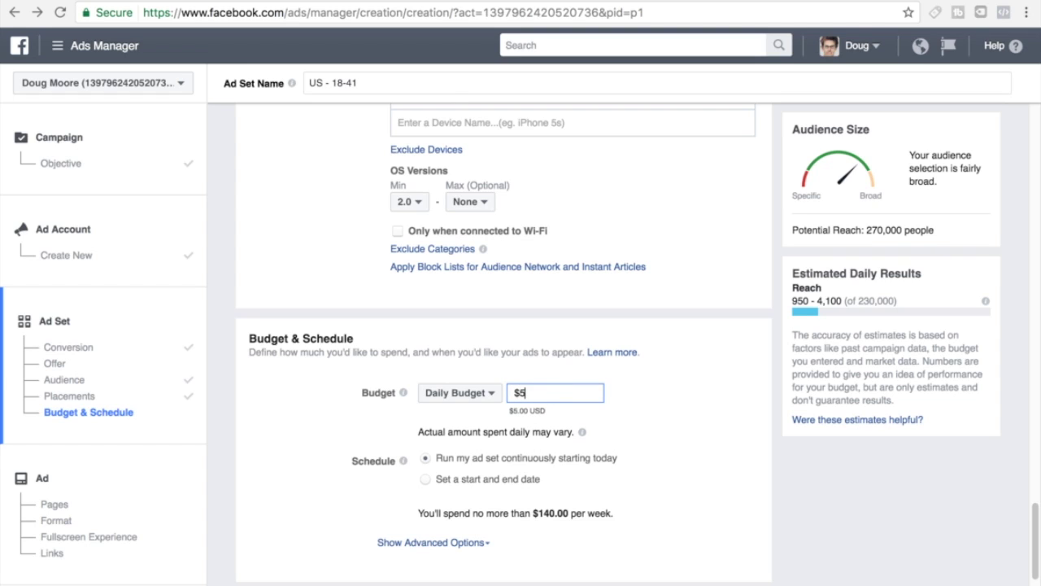
Step: Confirm a $5 daily budget for the ad set and continue to the ad creation stage
{"action": "type", "text": "5"}
{"action": "left_click", "coordinate": [306, 437]}
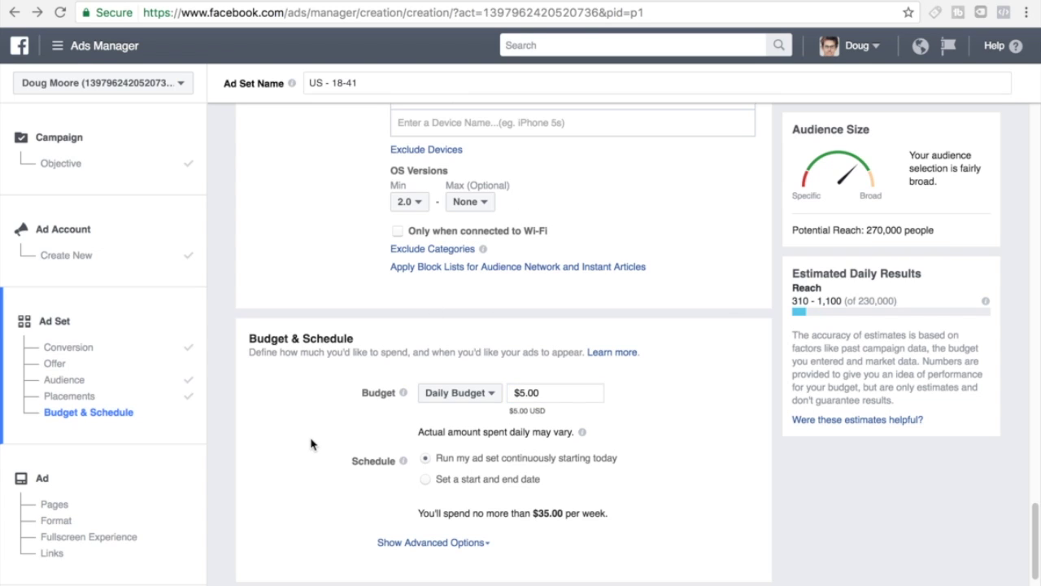
{"action": "scroll", "coordinate": [329, 469], "scroll_direction": "down", "scroll_amount": 1}
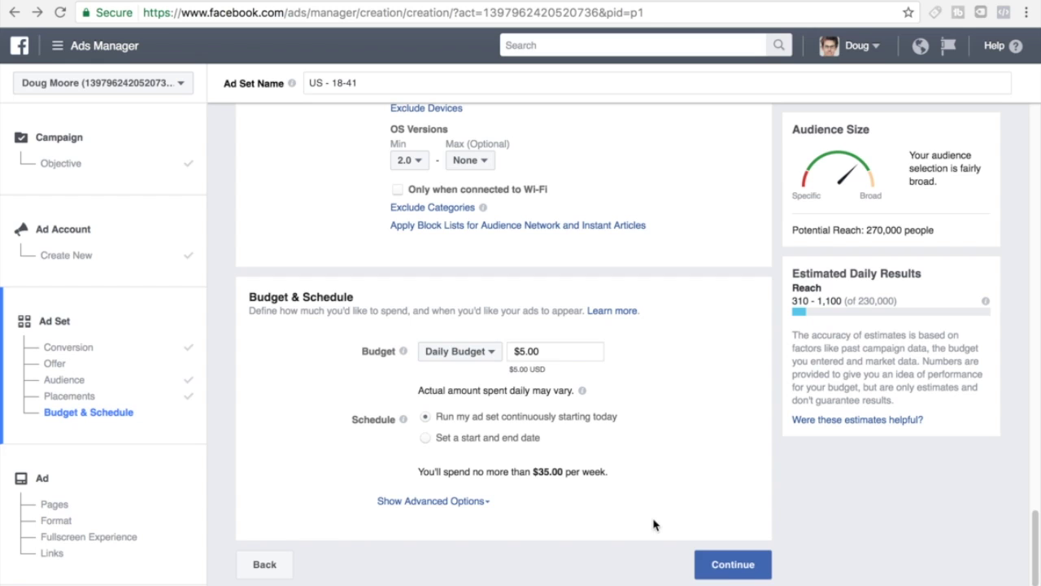
{"action": "left_click", "coordinate": [731, 566]}
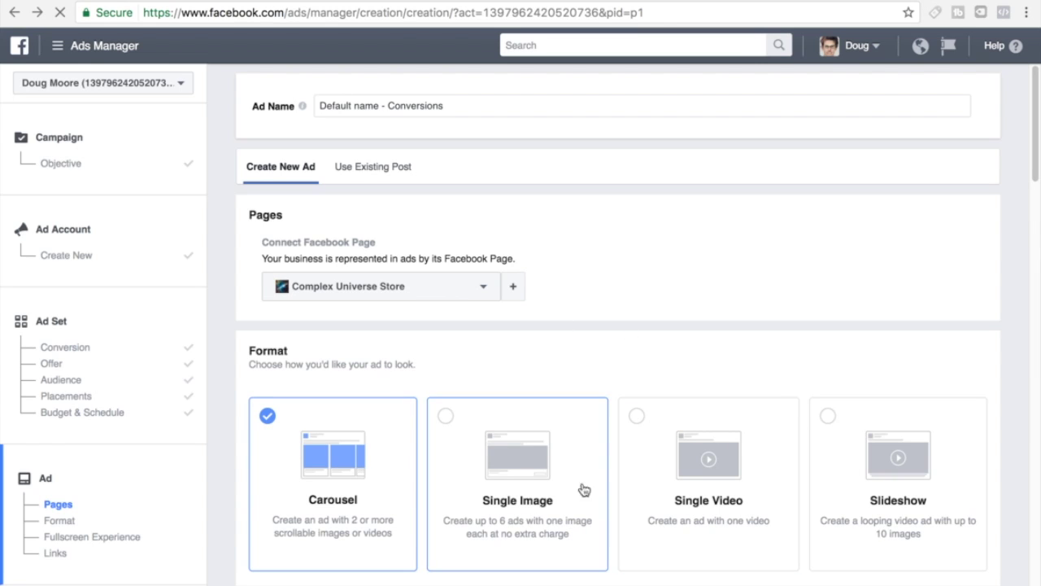
Step: Check the Facebook Pages available for the ad and keep Complex Universe Store as the connected page
{"action": "left_click", "coordinate": [467, 284]}
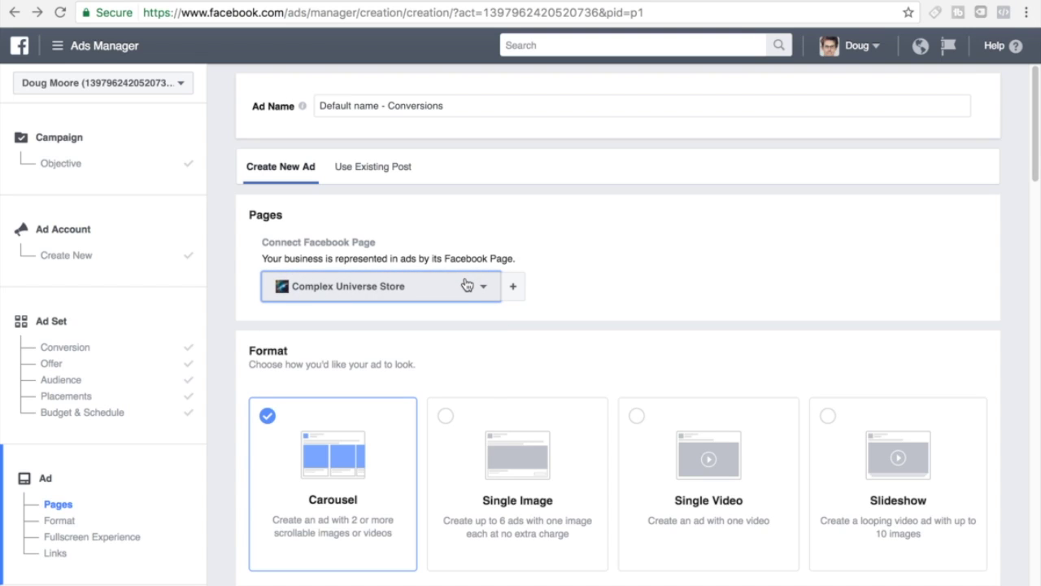
{"action": "left_click", "coordinate": [461, 284]}
{"action": "left_click", "coordinate": [461, 284]}
{"action": "left_click", "coordinate": [461, 284]}
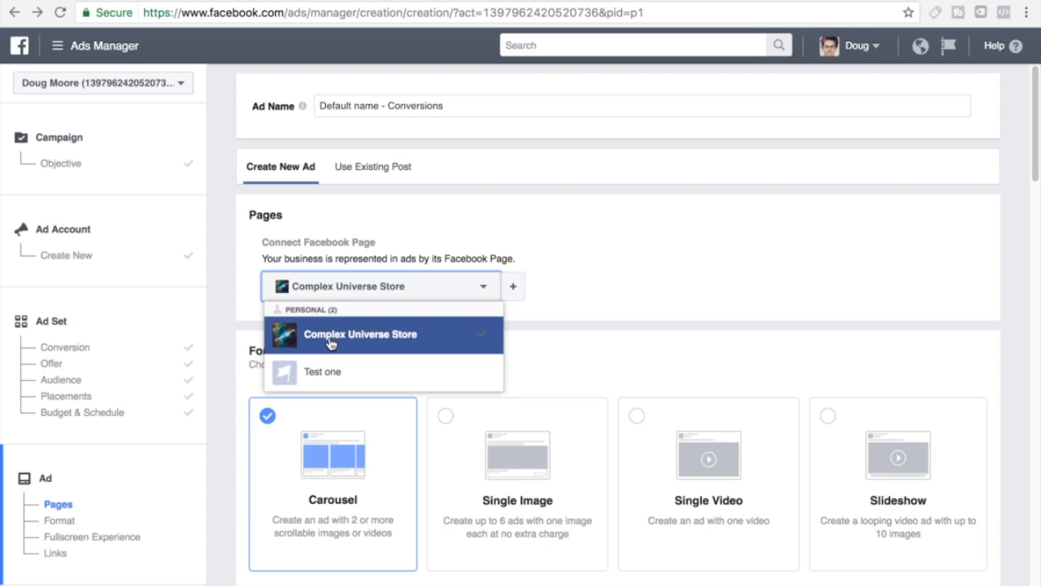
{"action": "left_click", "coordinate": [697, 213]}
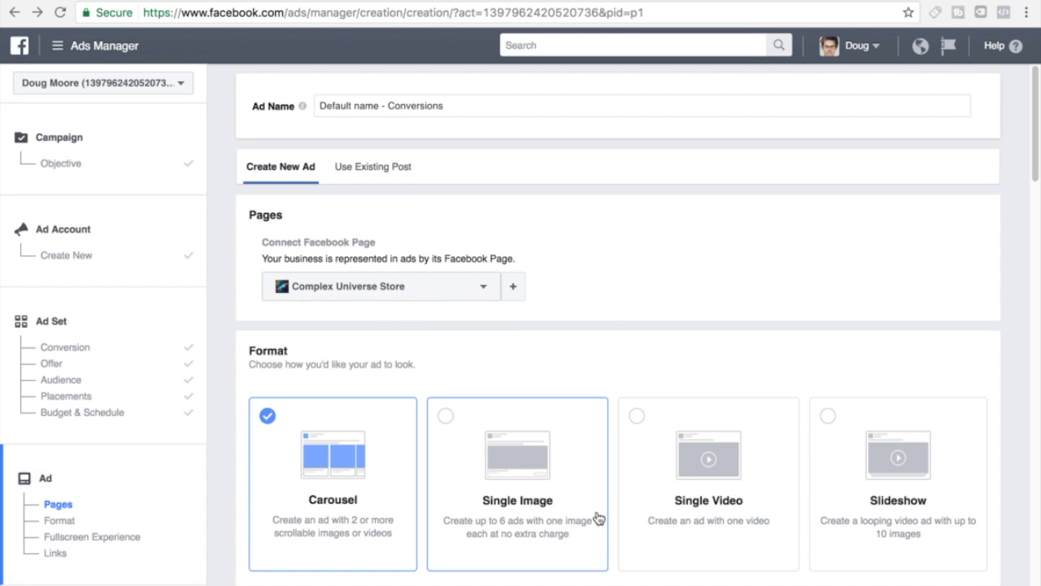
Step: Choose Single Image as the ad format after trying Single Video
{"action": "left_click", "coordinate": [699, 442]}
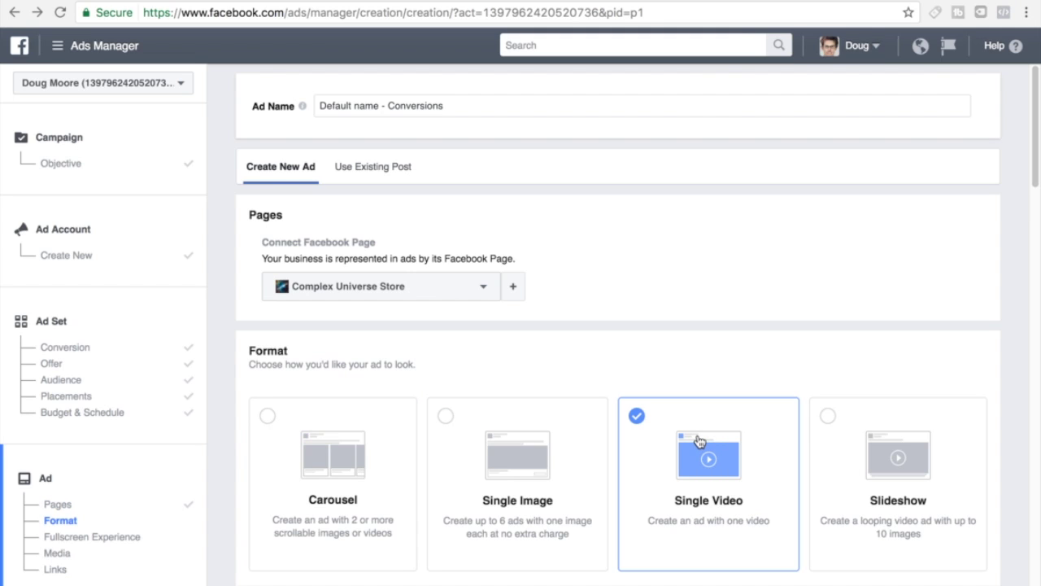
{"action": "left_click", "coordinate": [502, 460]}
{"action": "scroll", "coordinate": [537, 407], "scroll_direction": "down", "scroll_amount": 10}
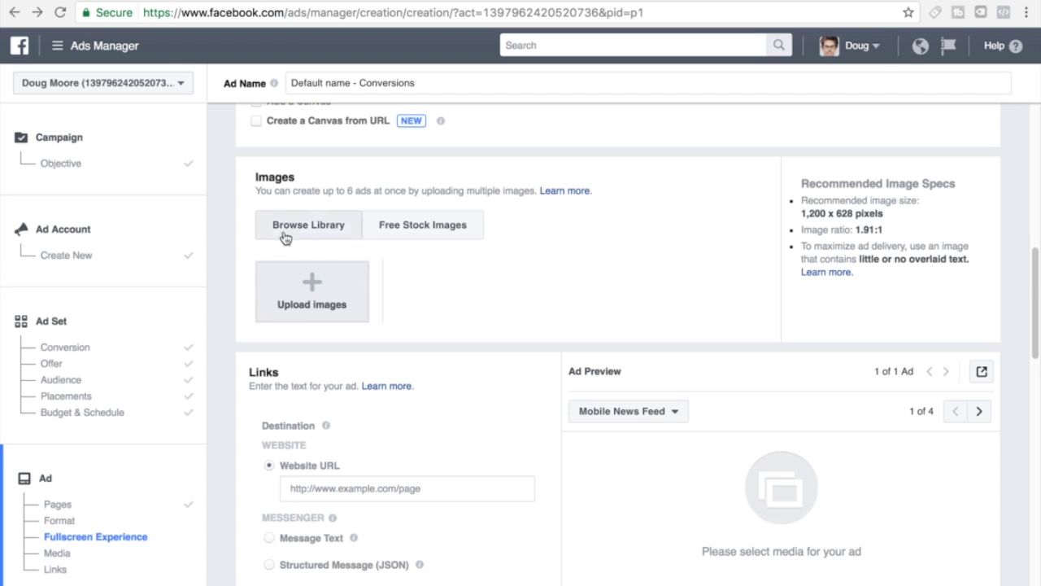
Step: Look over the ad's link, text and tracking fields, and review the order summary before closing it
{"action": "scroll", "coordinate": [407, 479], "scroll_direction": "down", "scroll_amount": 3}
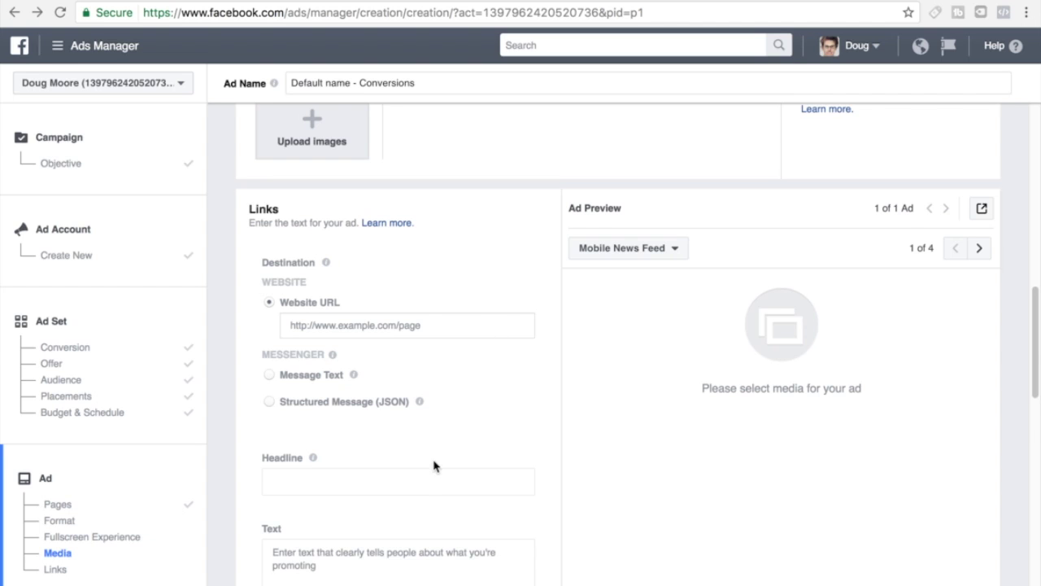
{"action": "scroll", "coordinate": [423, 466], "scroll_direction": "down", "scroll_amount": 4}
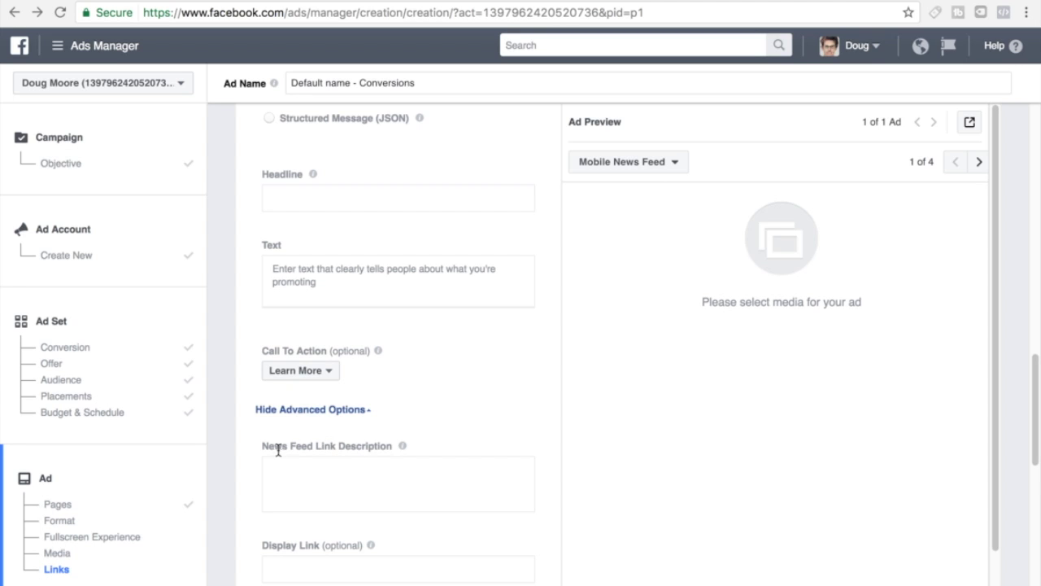
{"action": "scroll", "coordinate": [460, 476], "scroll_direction": "down", "scroll_amount": 6}
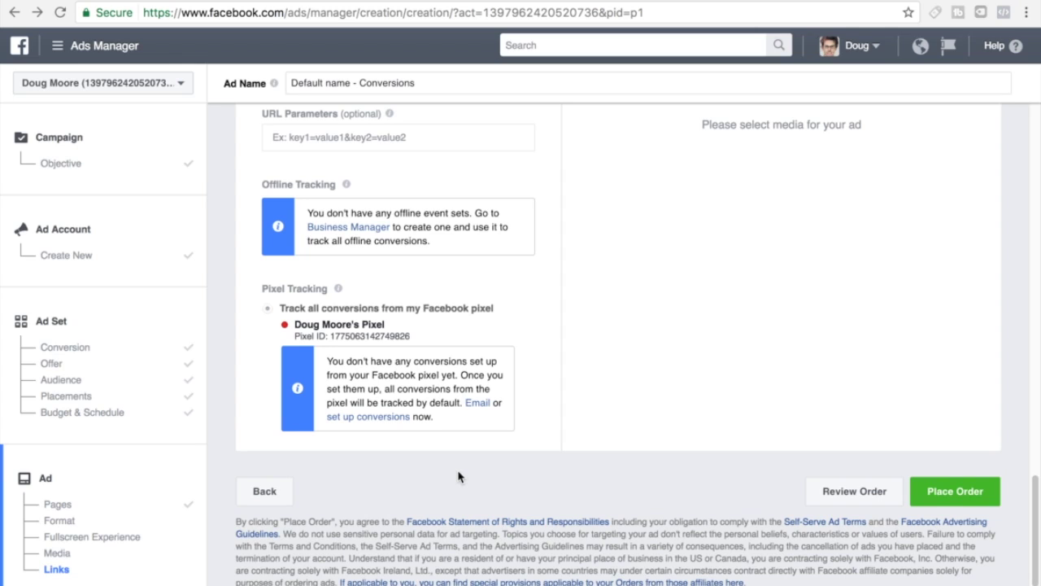
{"action": "scroll", "coordinate": [431, 443], "scroll_direction": "up", "scroll_amount": 1}
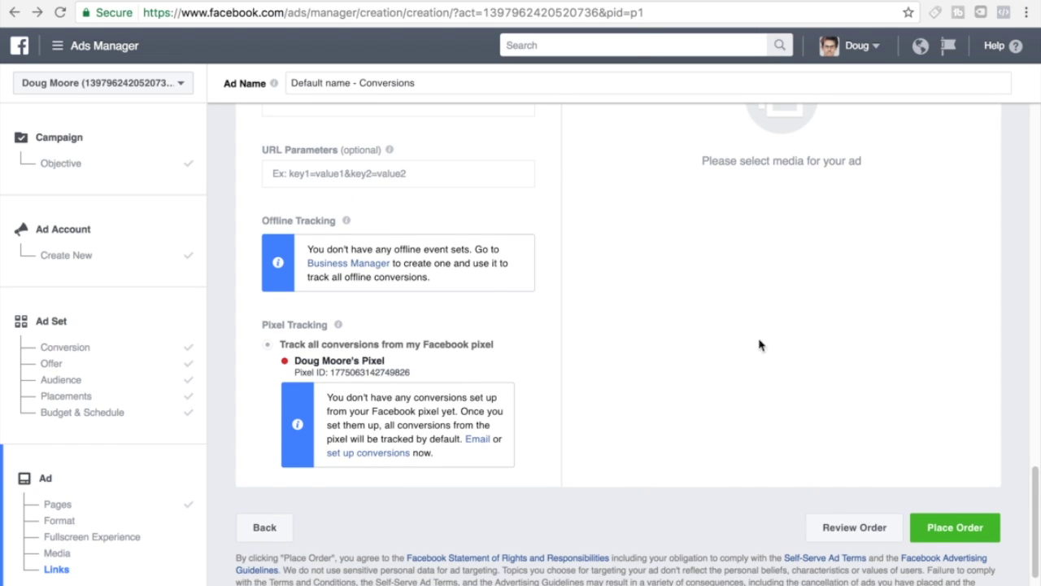
{"action": "left_click", "coordinate": [843, 530]}
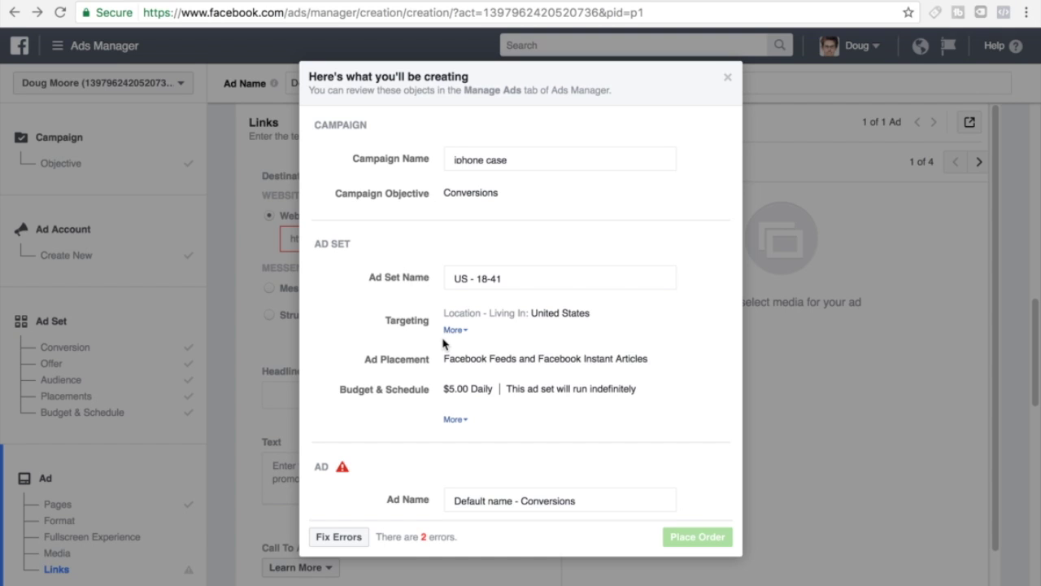
{"action": "left_click", "coordinate": [727, 76]}
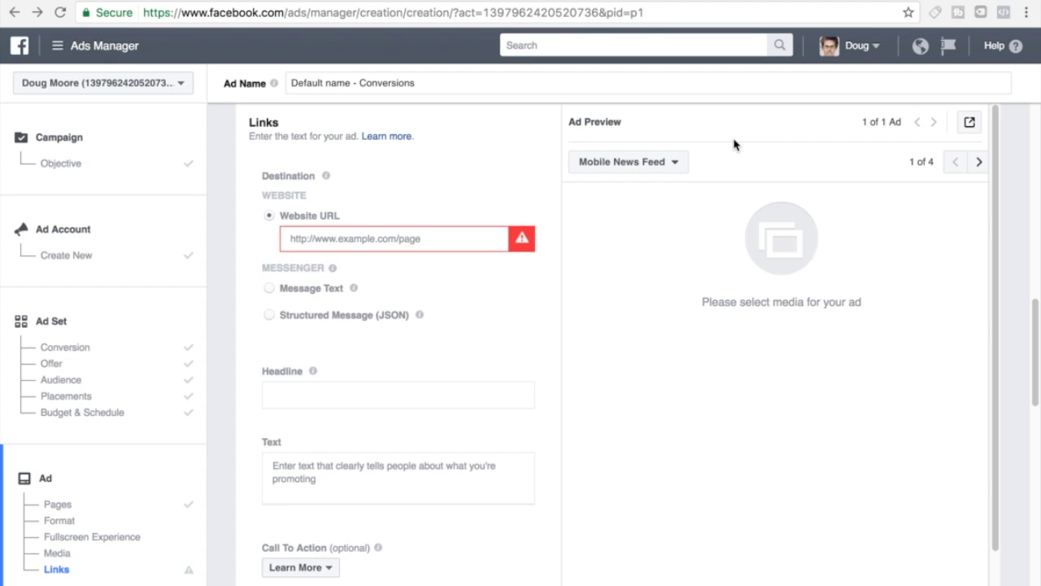